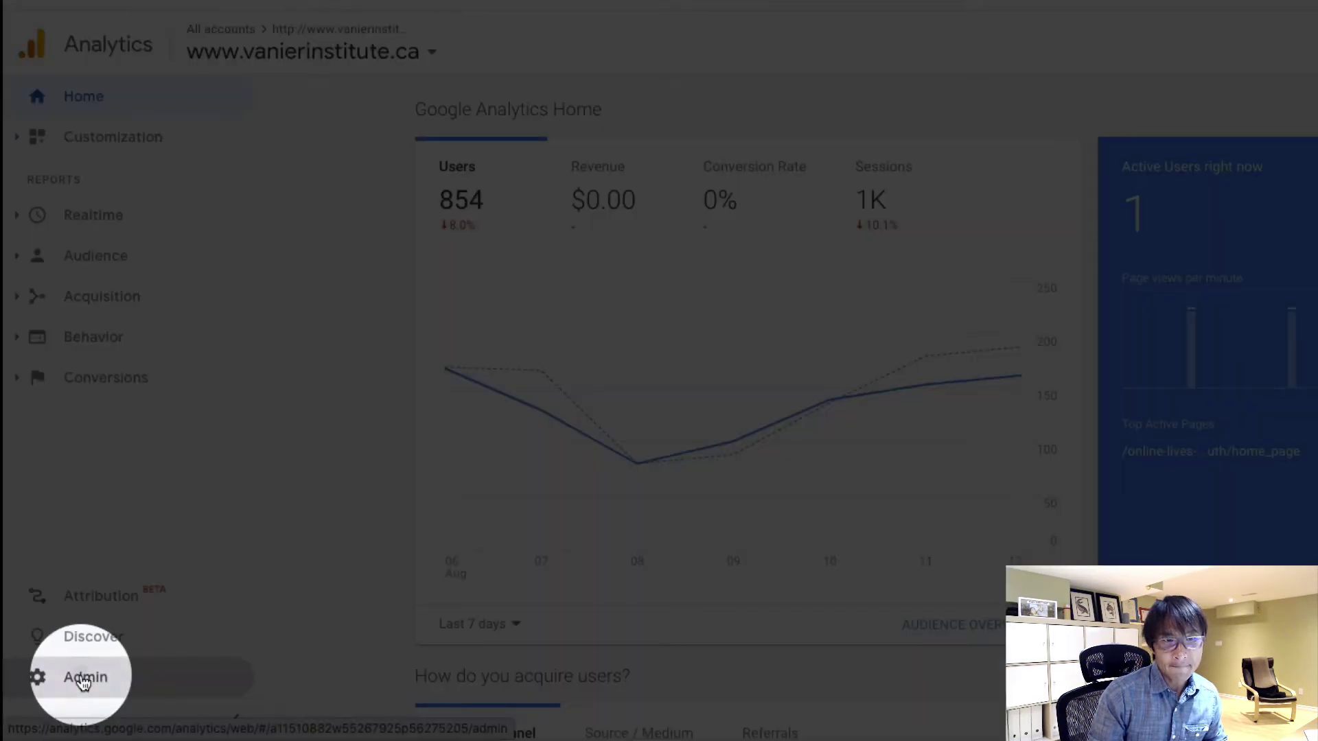
Start a new Analytics account and enter the name 'Vanier Policy monitor website'.
{"action": "left_click", "coordinate": [83, 682]}
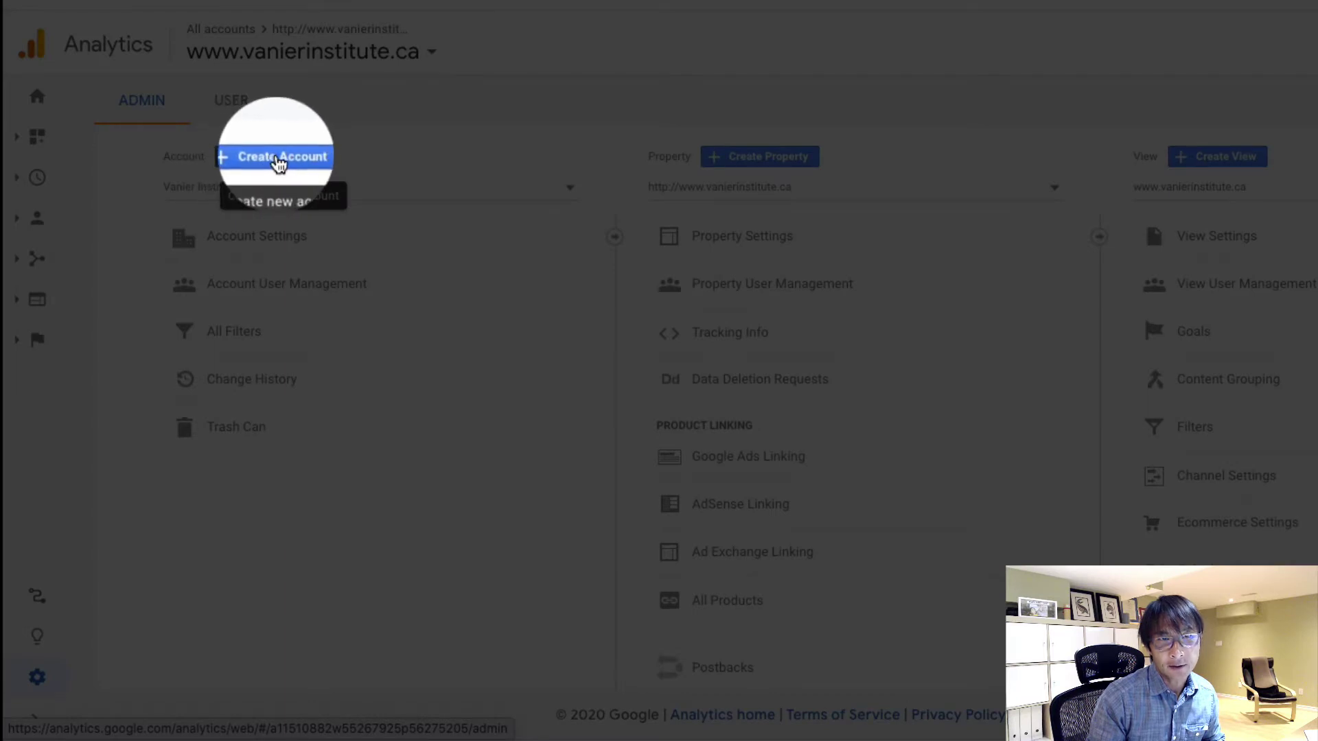
{"action": "left_click", "coordinate": [273, 166]}
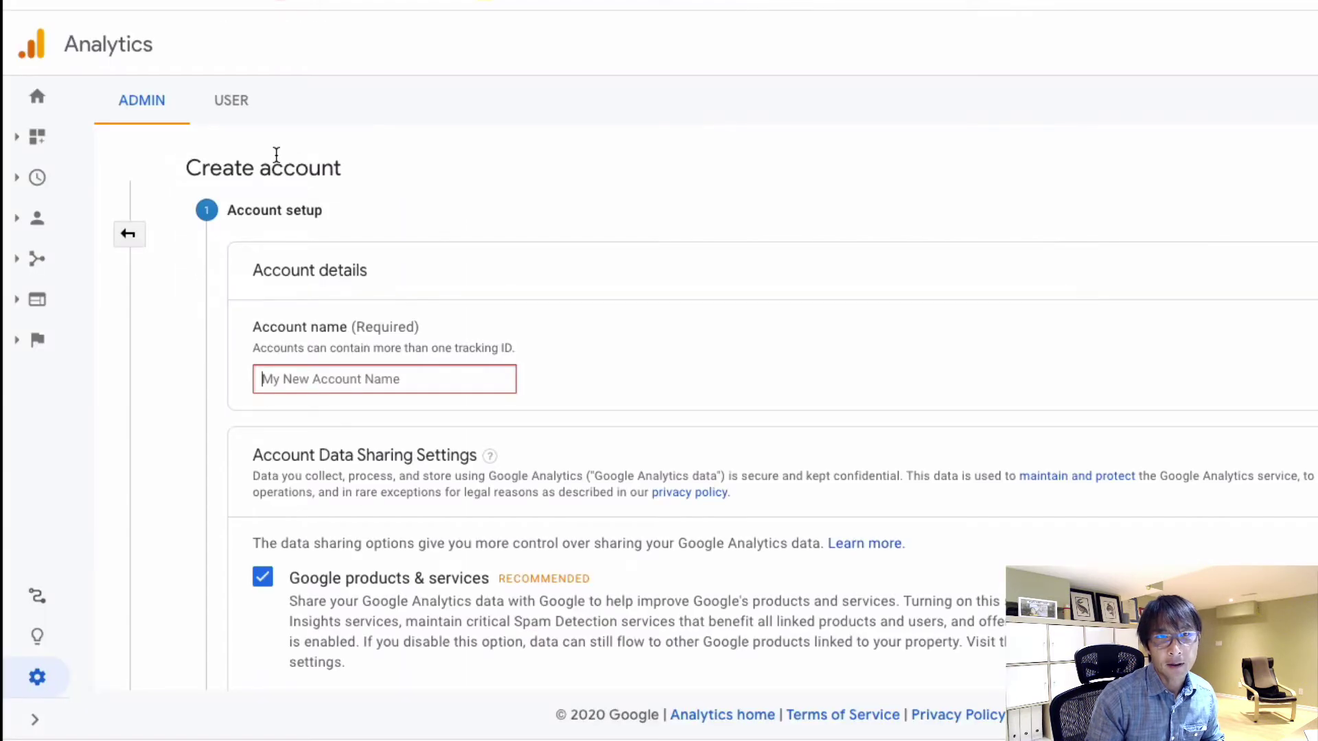
{"action": "left_click", "coordinate": [305, 381]}
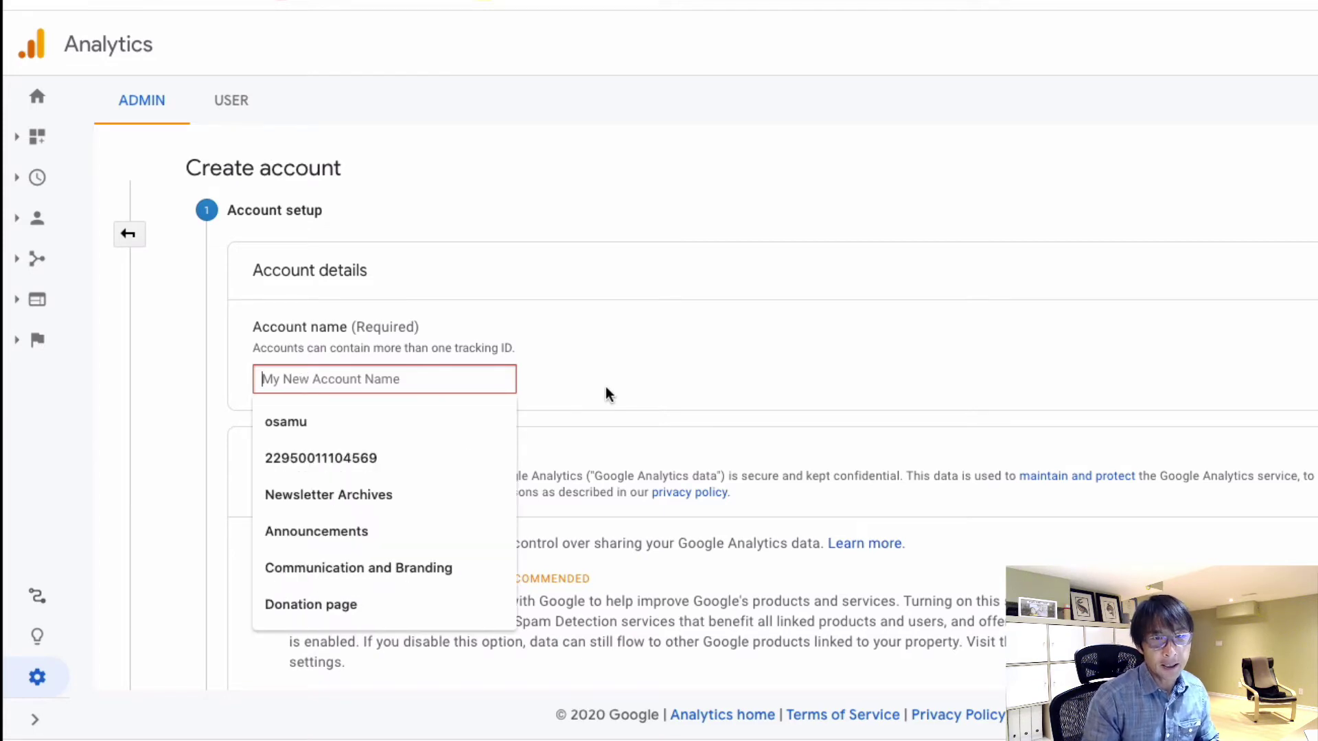
{"action": "left_click", "coordinate": [628, 375]}
{"action": "left_click", "coordinate": [494, 375]}
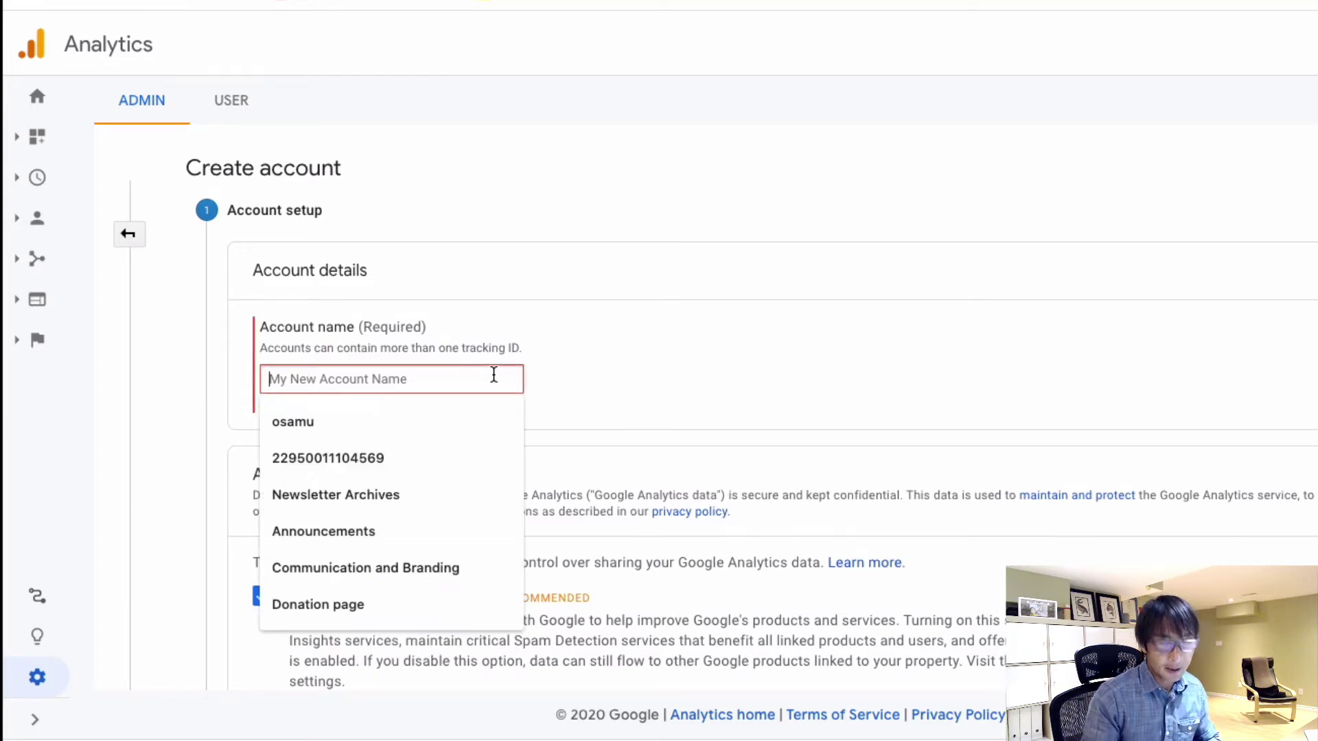
{"action": "type", "text": "Policy monitor"}
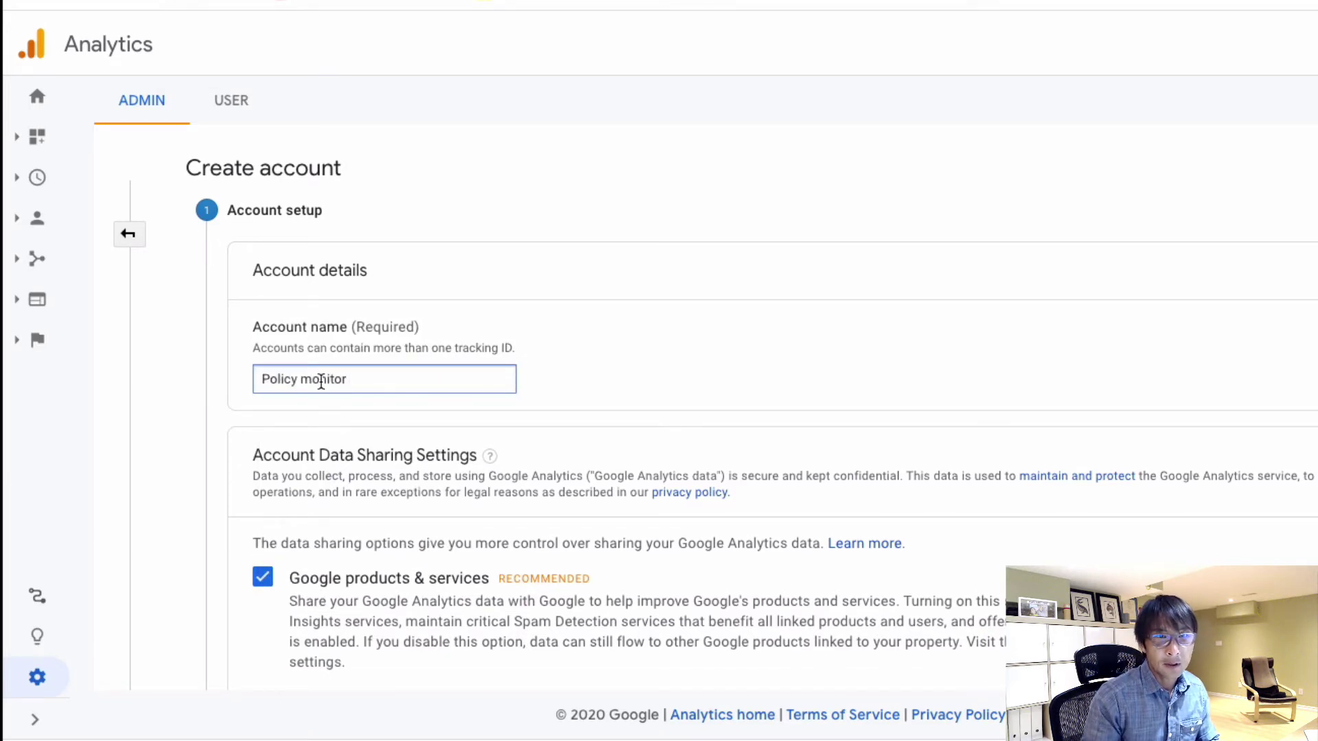
{"action": "key", "text": "Home"}
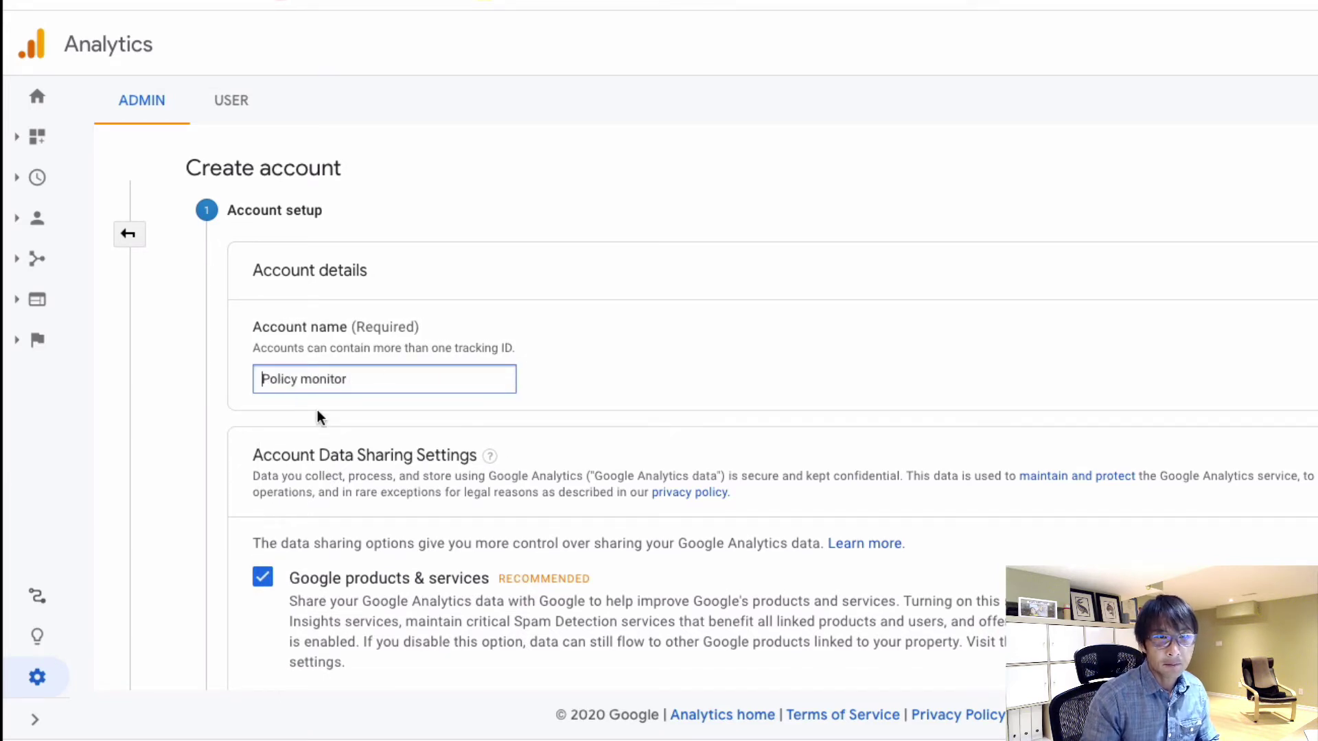
{"action": "type", "text": "Vanier"}
{"action": "left_click", "coordinate": [429, 379]}
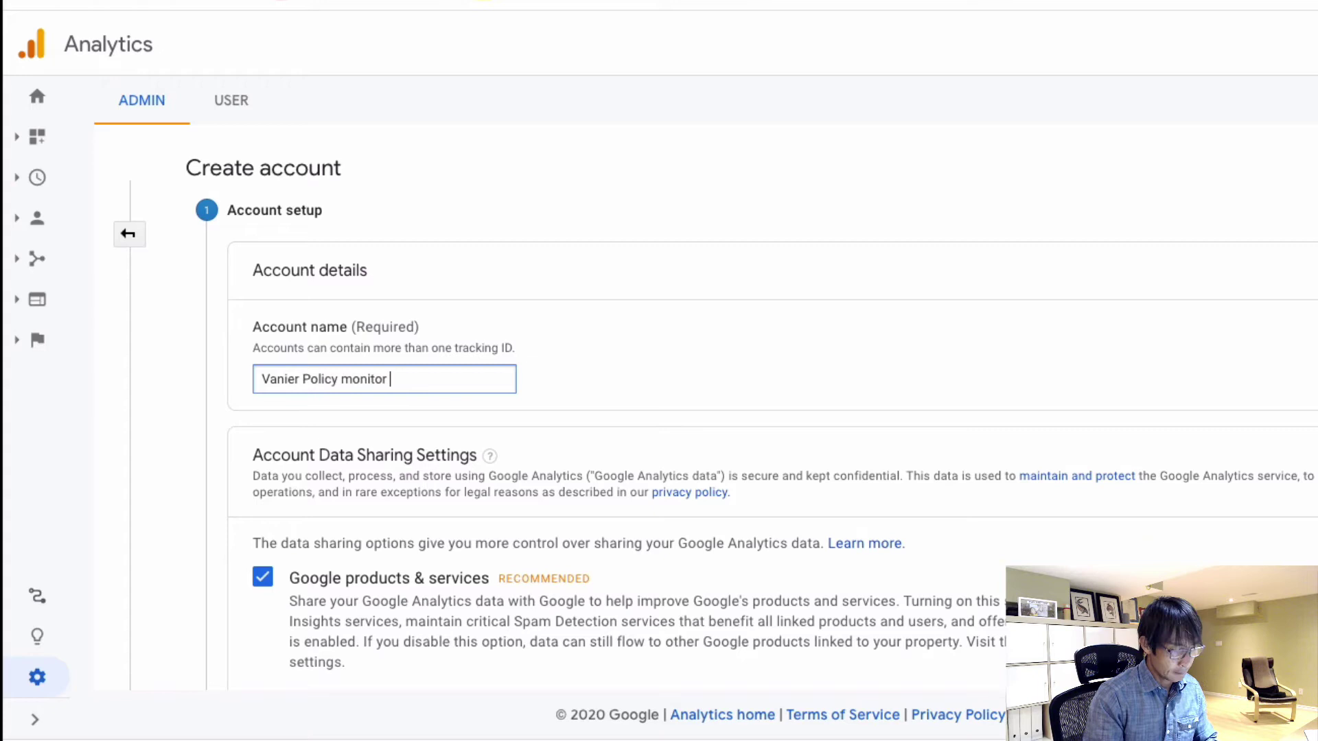
{"action": "type", "text": "website"}
Correct the name to 'Vanier policy monitor website', keep all data-sharing boxes checked, and continue.
{"action": "left_click", "coordinate": [308, 379]}
{"action": "key", "text": "BackSpace"}
{"action": "type", "text": "p"}
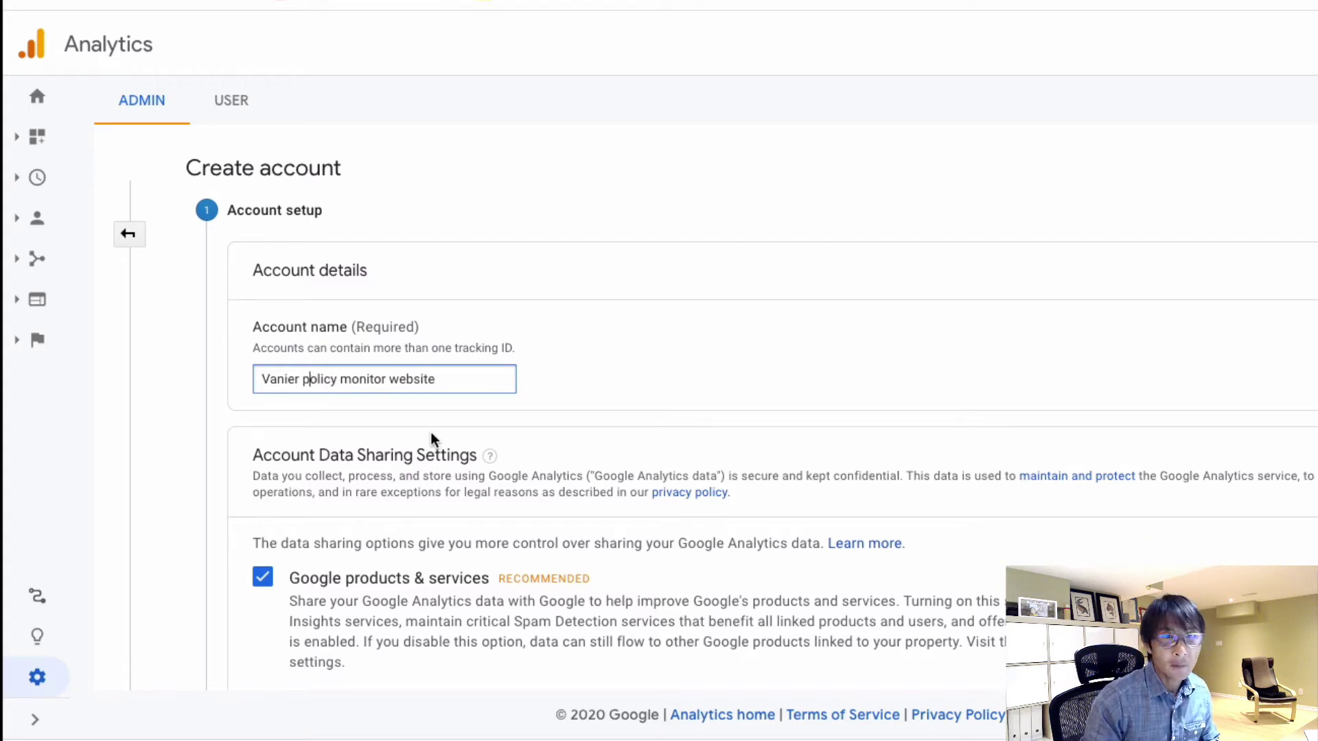
{"action": "left_click_drag", "start_coordinate": [460, 378], "coordinate": [249, 377]}
{"action": "left_click", "coordinate": [718, 393]}
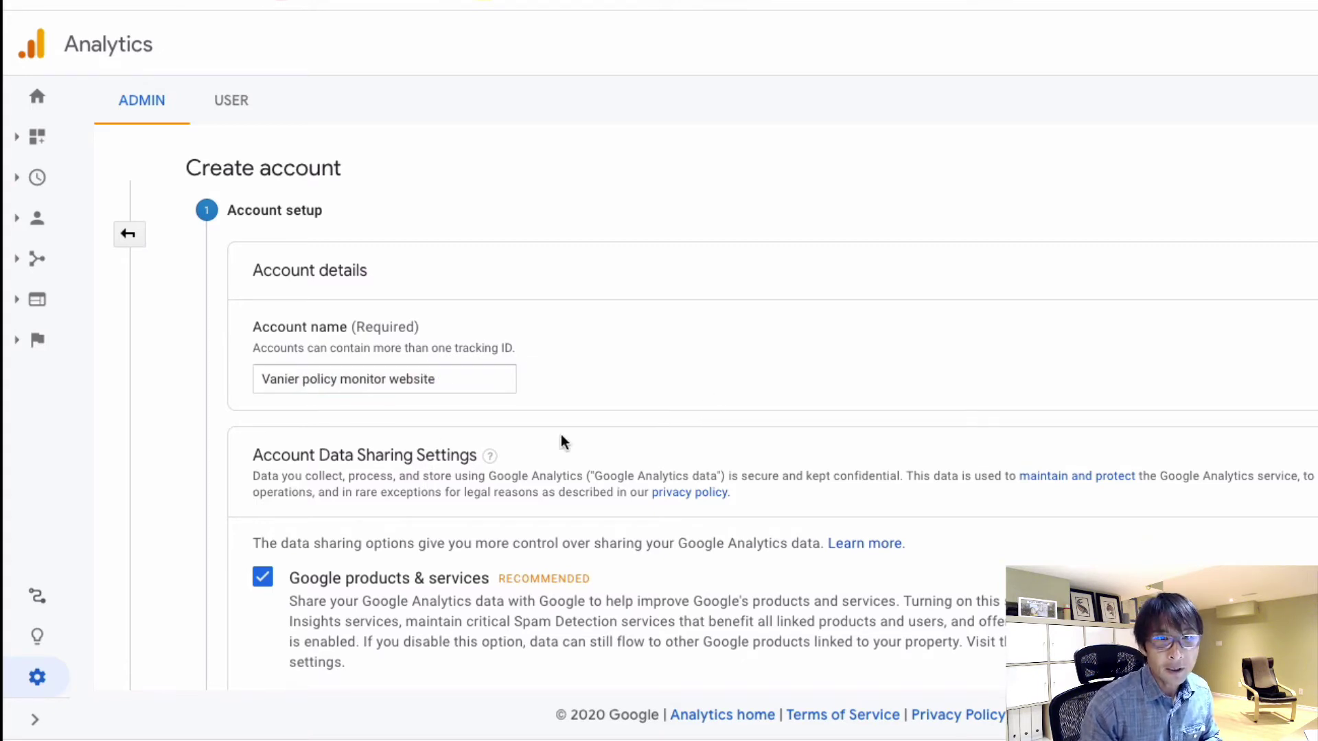
{"action": "scroll", "coordinate": [618, 422], "scroll_direction": "down", "scroll_amount": 2}
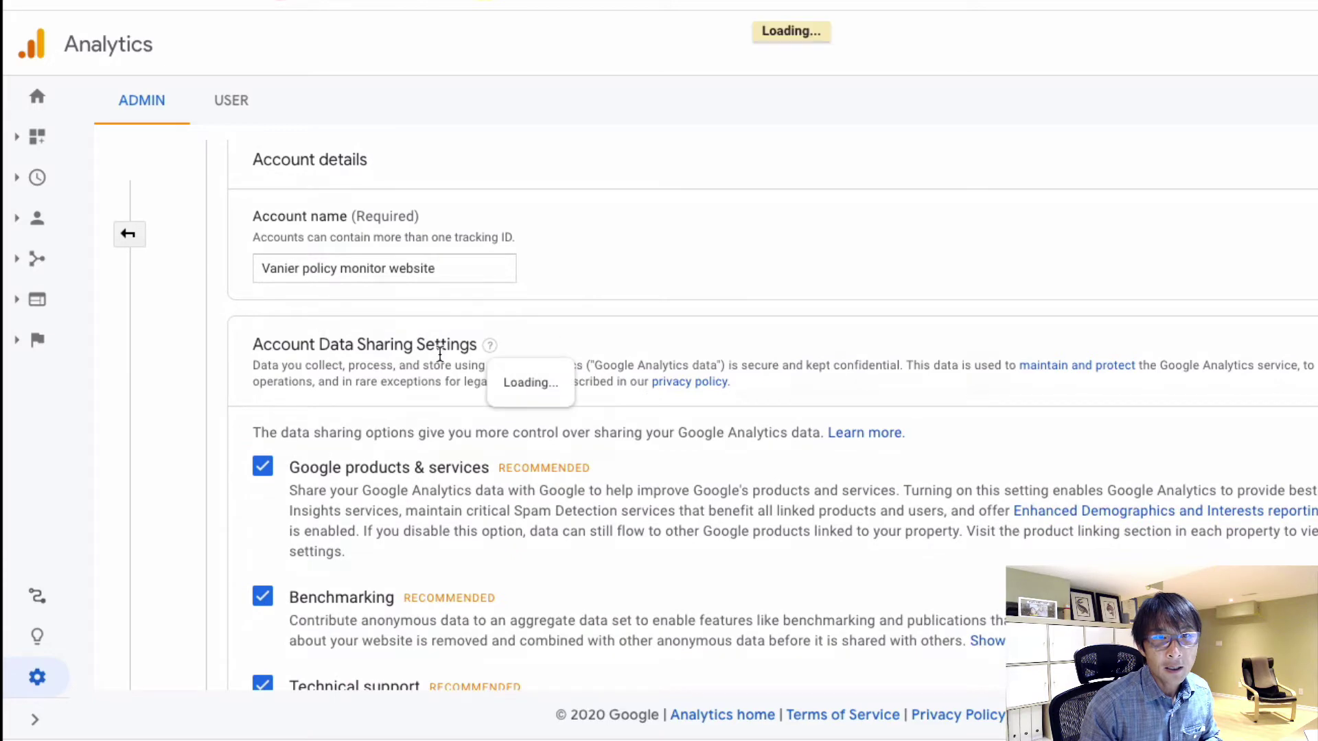
{"action": "scroll", "coordinate": [411, 439], "scroll_direction": "down", "scroll_amount": 3}
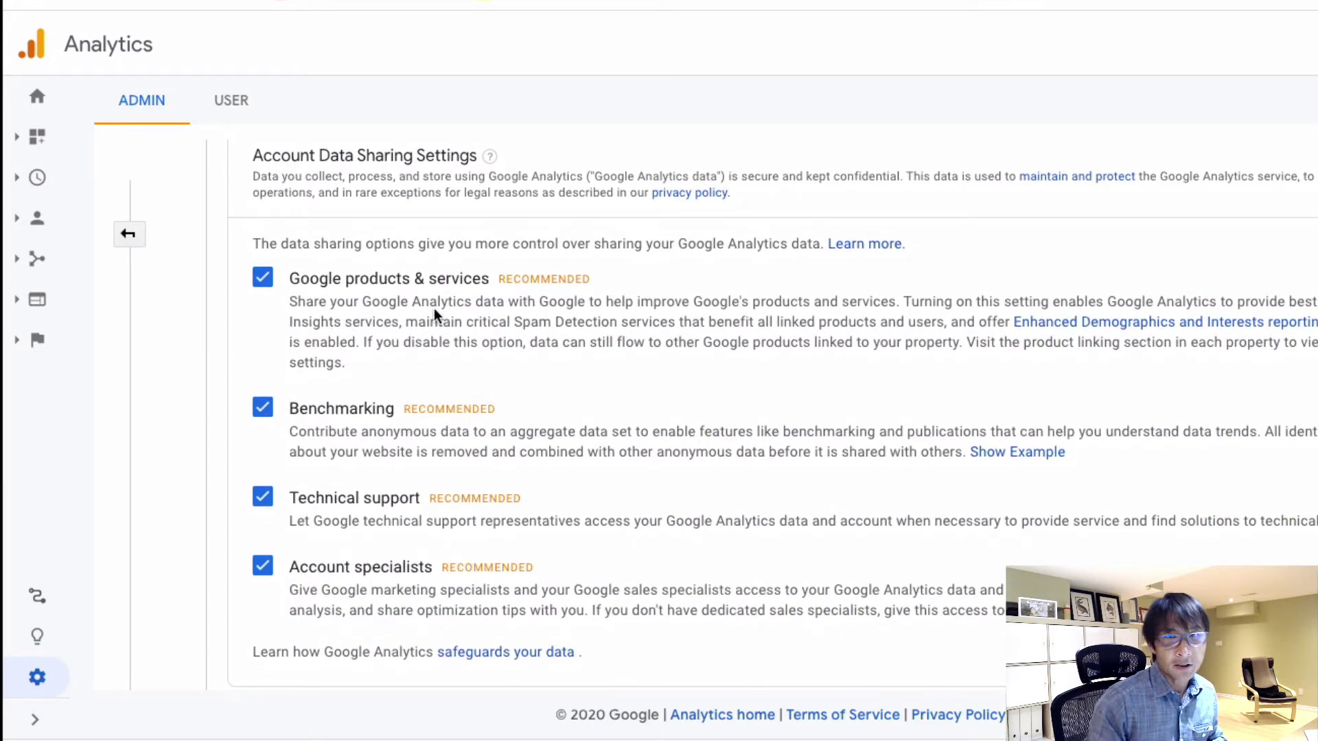
{"action": "scroll", "coordinate": [321, 424], "scroll_direction": "down", "scroll_amount": 3}
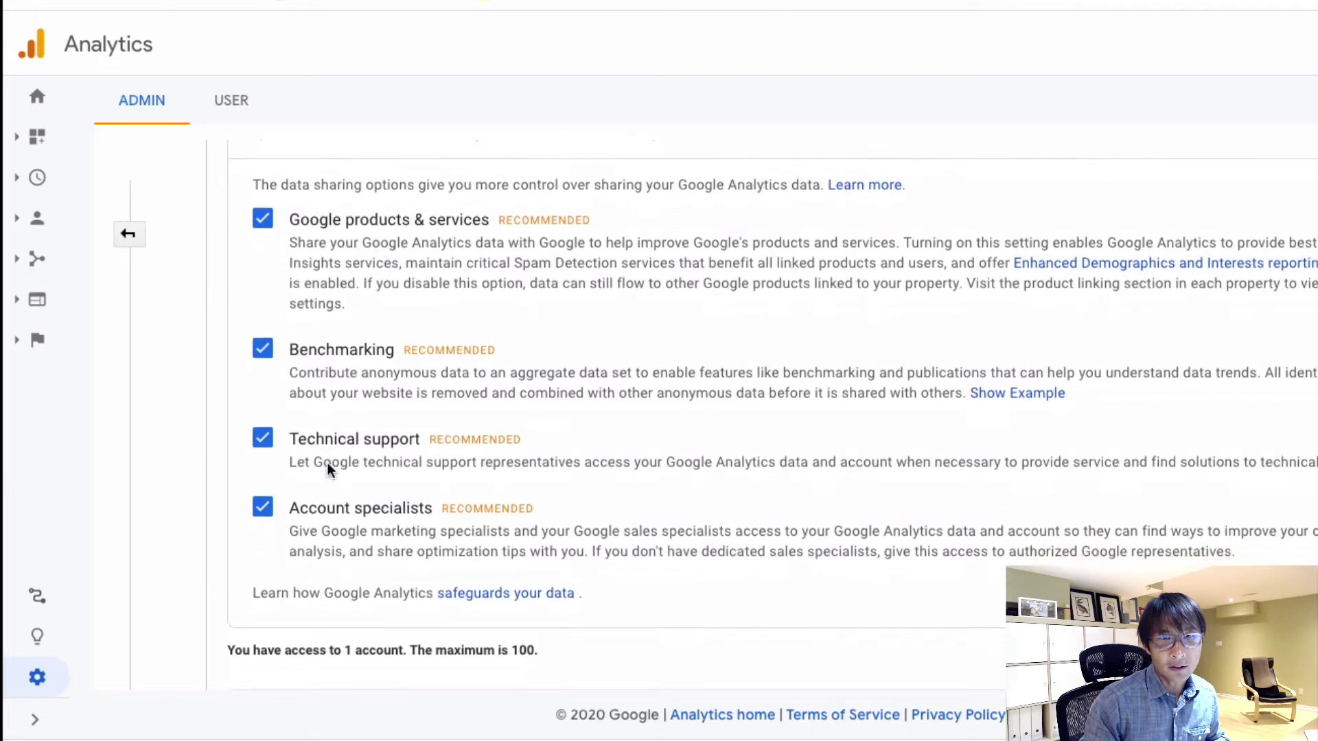
{"action": "scroll", "coordinate": [329, 465], "scroll_direction": "down", "scroll_amount": 1}
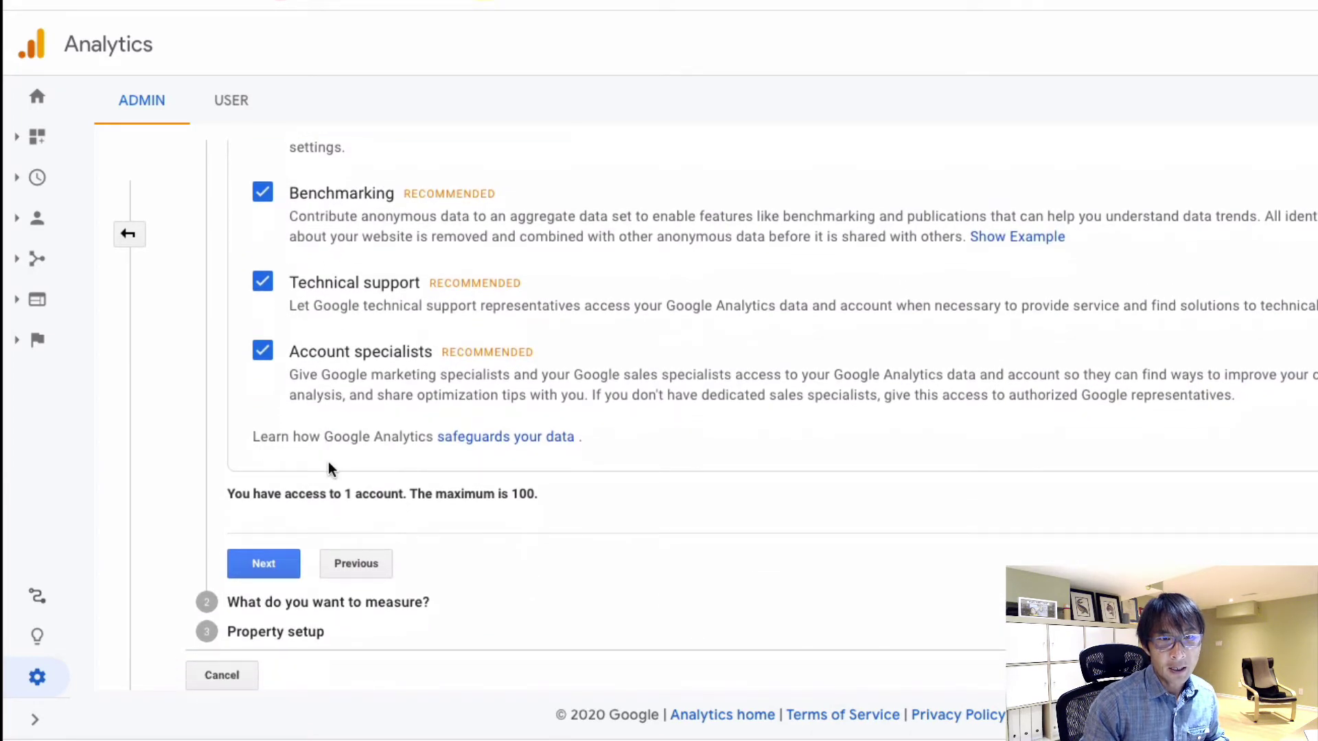
{"action": "left_click", "coordinate": [262, 564]}
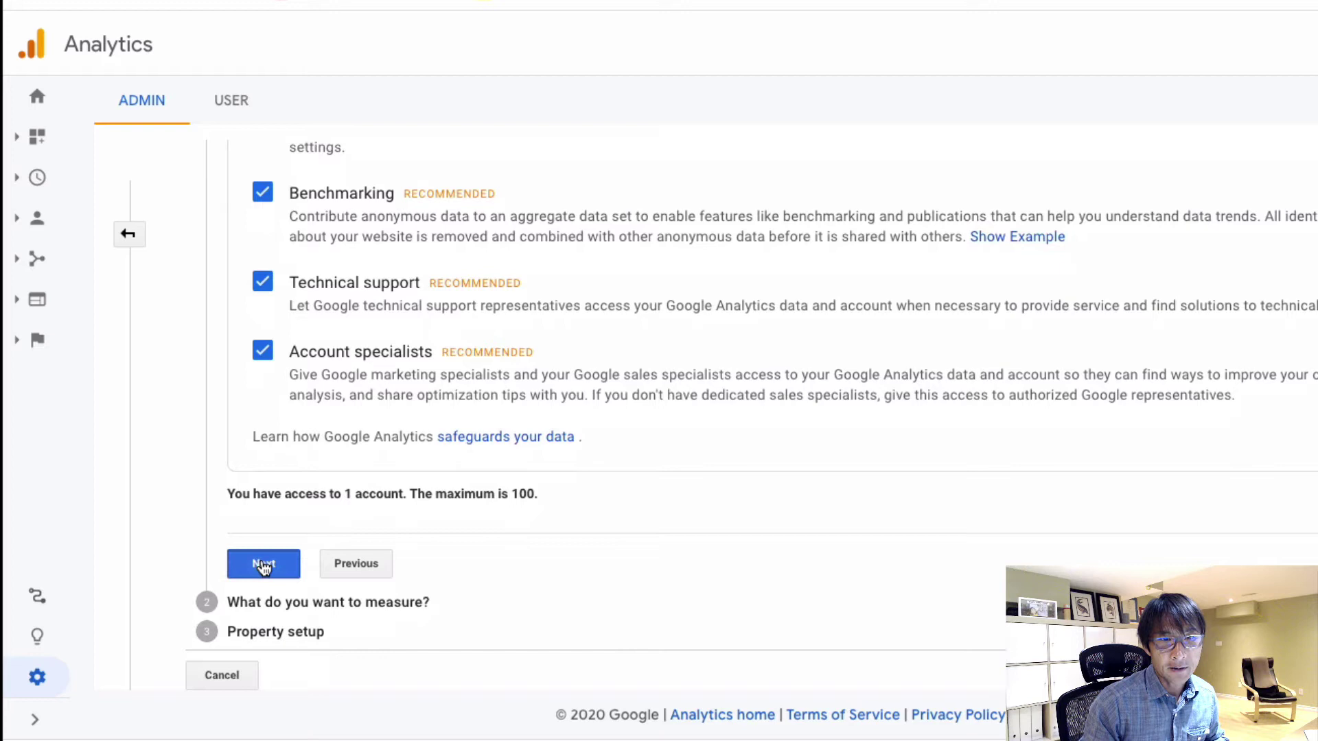
Keep Web as the measurement type and proceed to property setup.
{"action": "scroll", "coordinate": [541, 374], "scroll_direction": "down", "scroll_amount": 1}
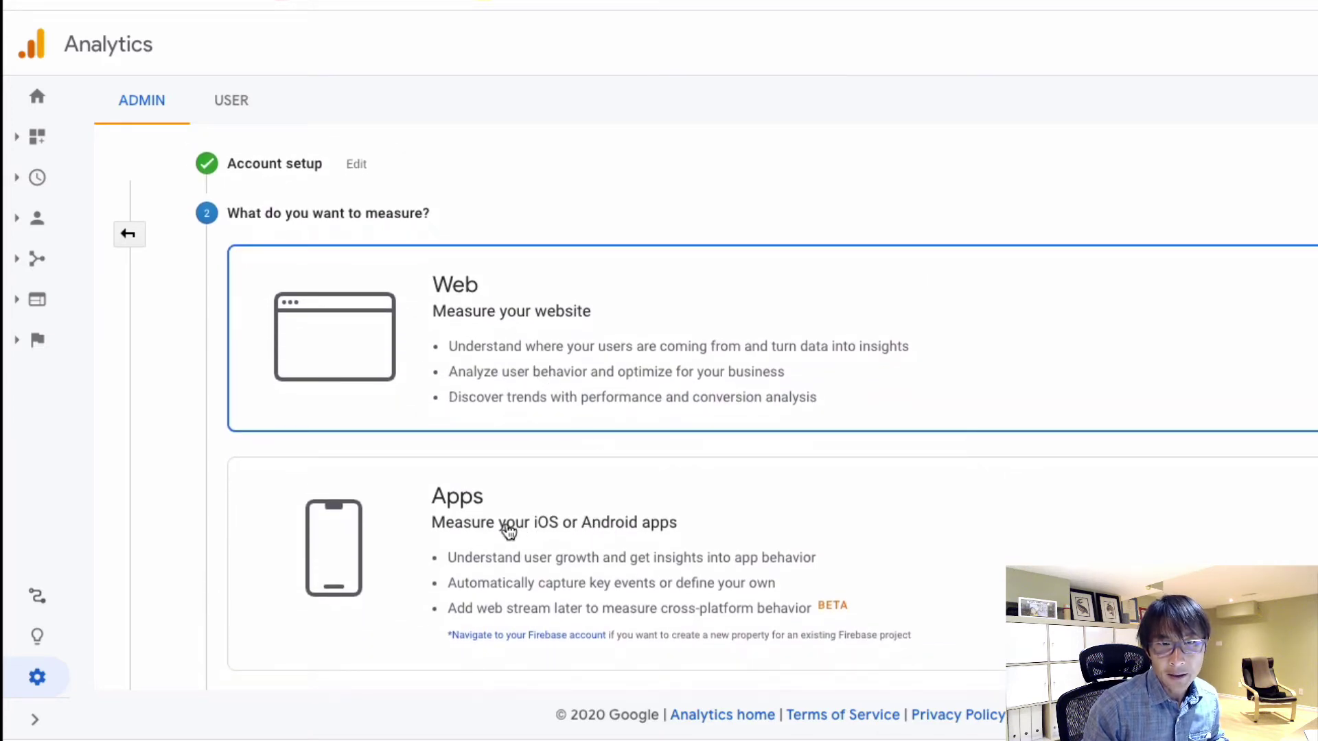
{"action": "scroll", "coordinate": [586, 535], "scroll_direction": "down", "scroll_amount": 1}
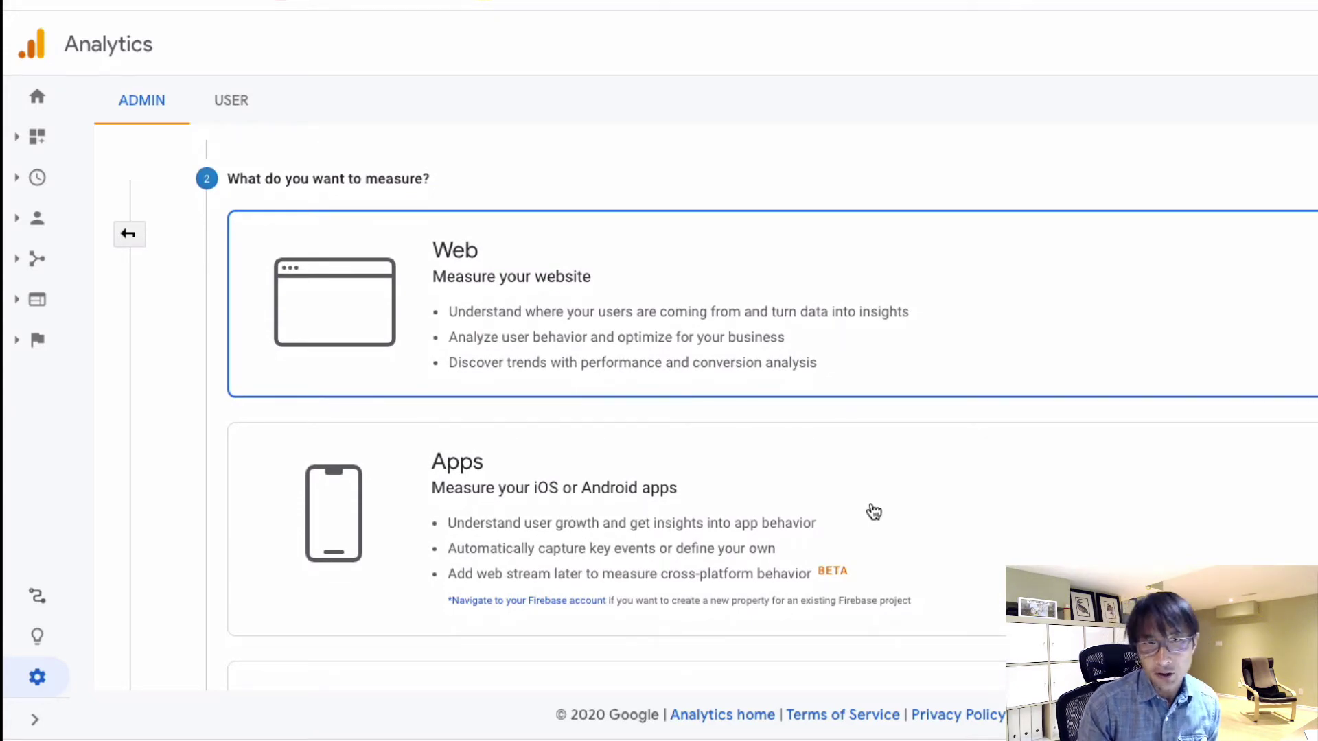
{"action": "scroll", "coordinate": [876, 512], "scroll_direction": "down", "scroll_amount": 5}
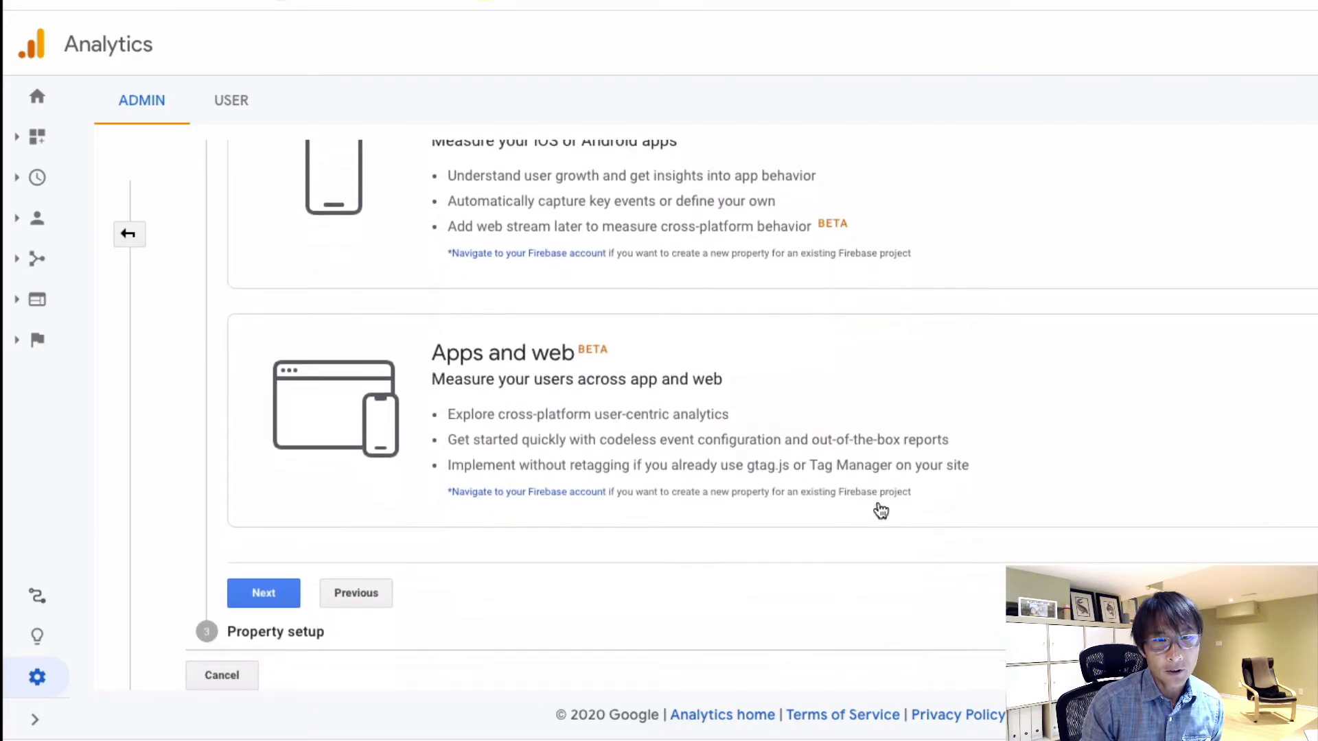
{"action": "left_click", "coordinate": [267, 599]}
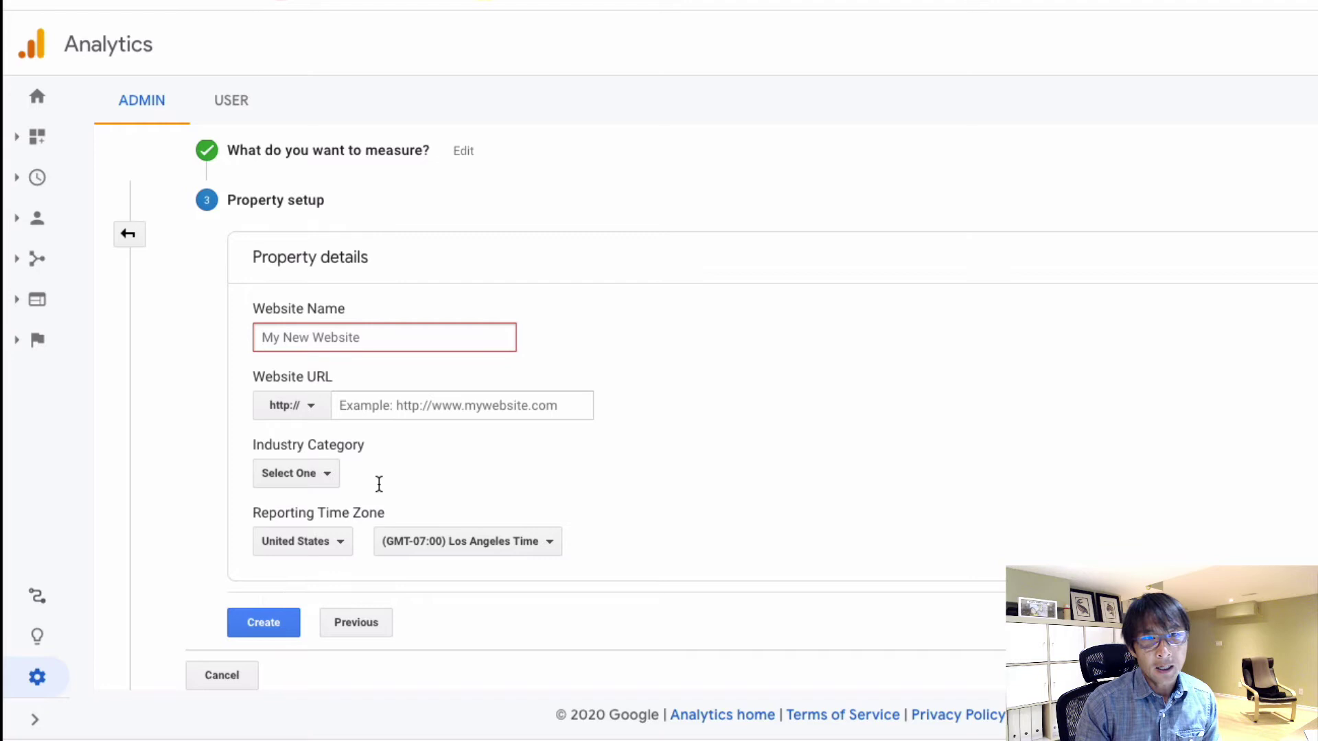
{"action": "left_click", "coordinate": [394, 338]}
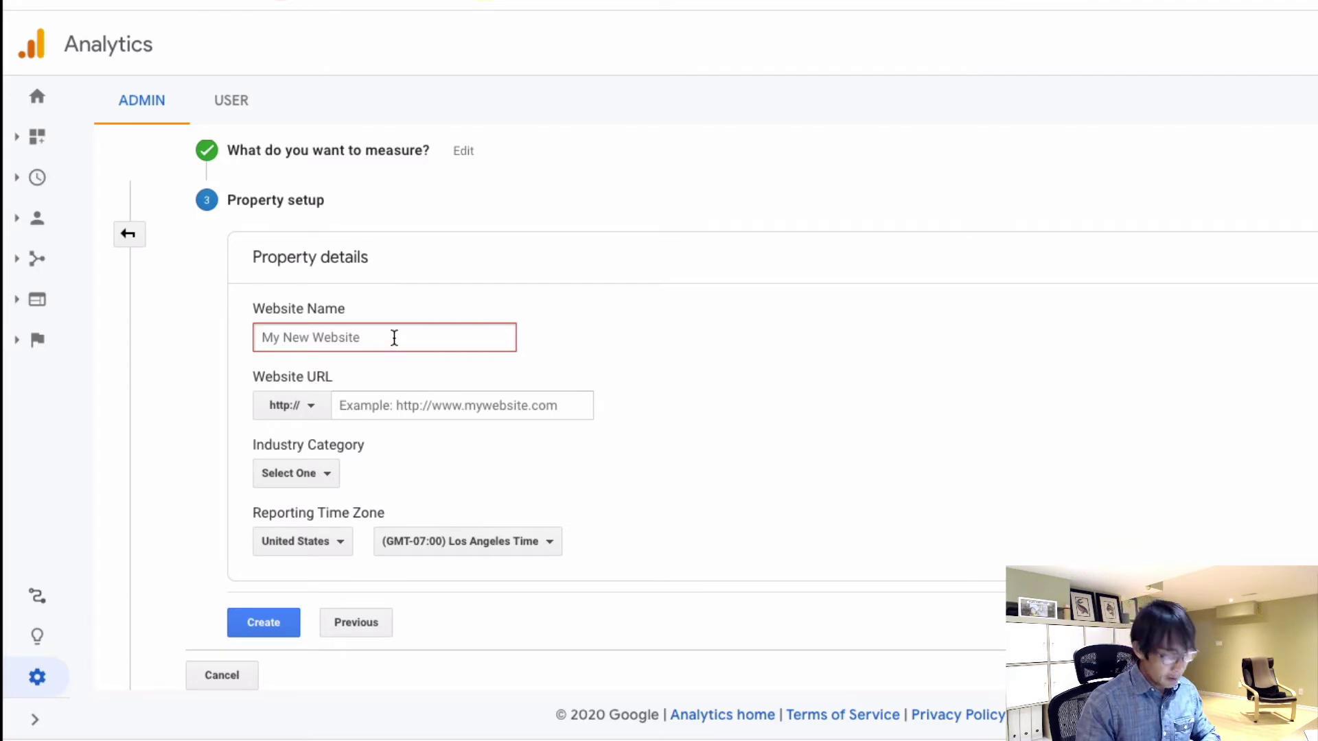
{"action": "type", "text": "Vanier policy monitor website"}
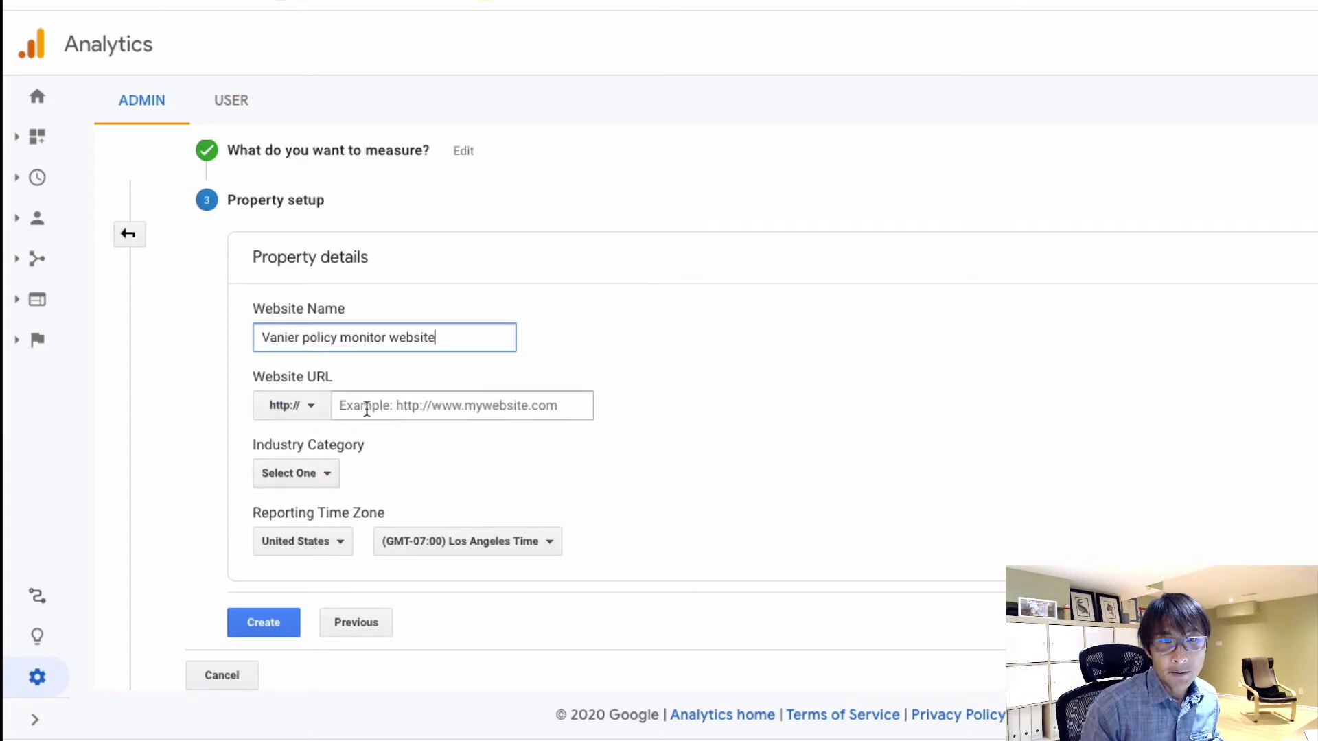
{"action": "left_click", "coordinate": [318, 411]}
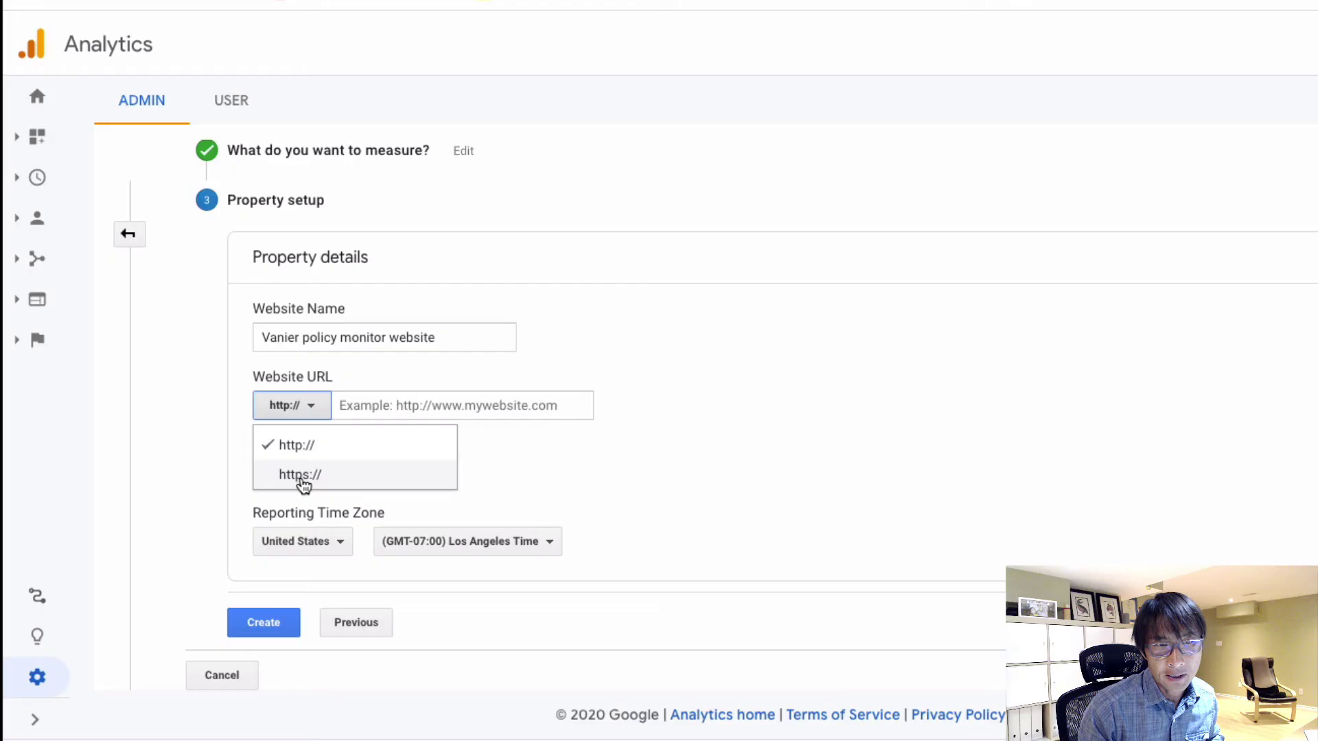
{"action": "left_click", "coordinate": [302, 478]}
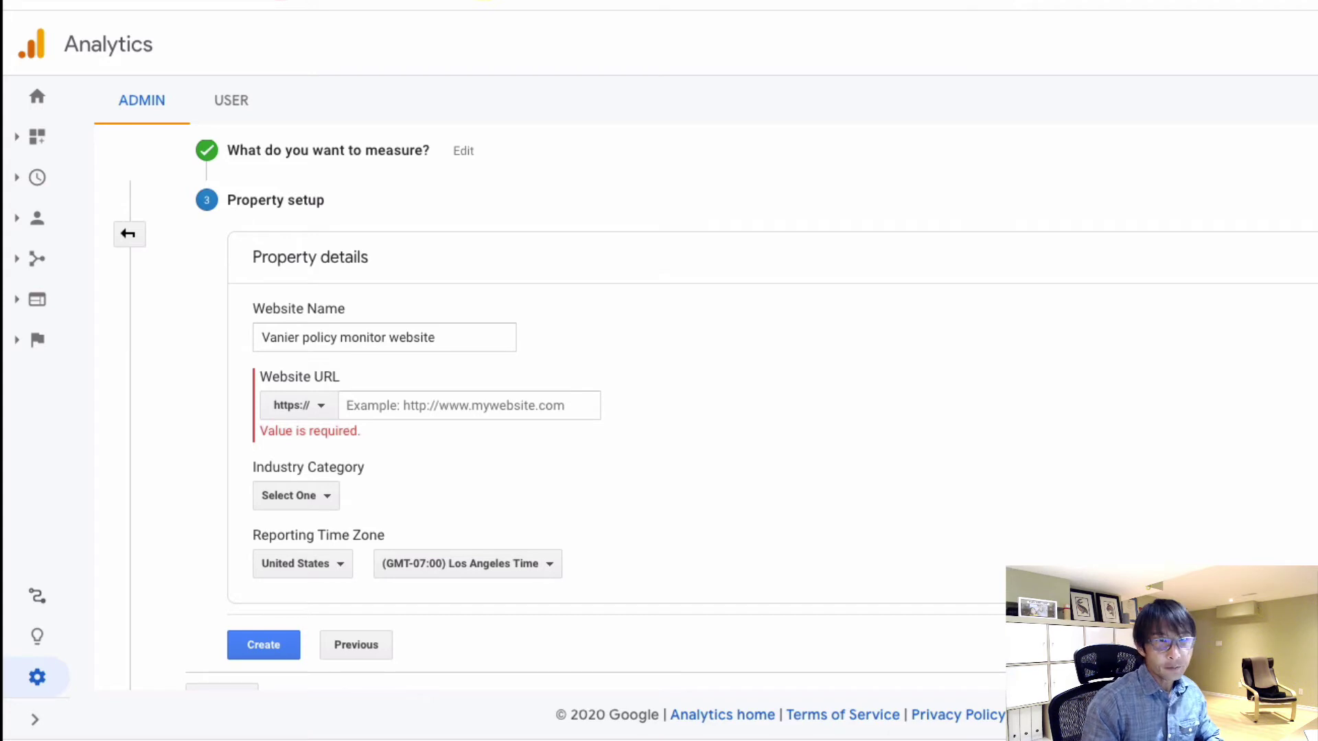
{"action": "left_click", "coordinate": [540, 405]}
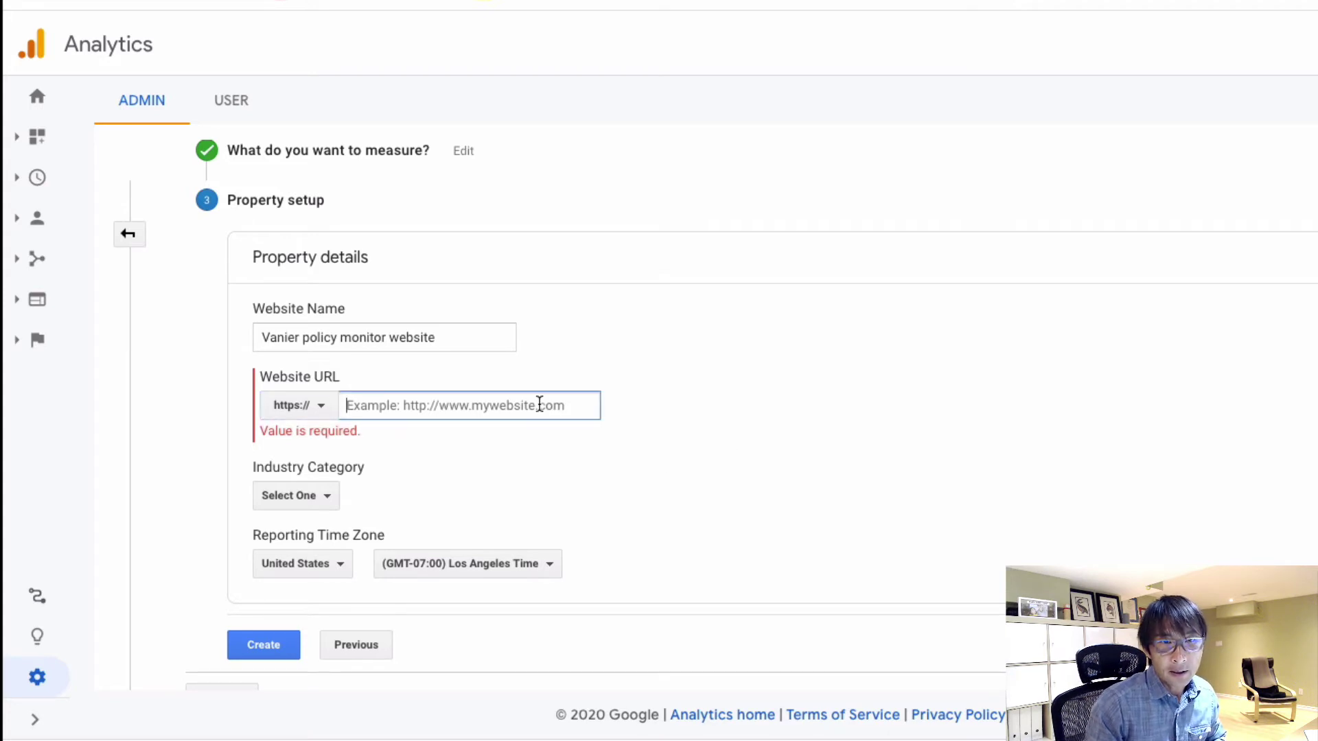
{"action": "type", "text": "https://policymonitor.vanierinstitute.ca/"}
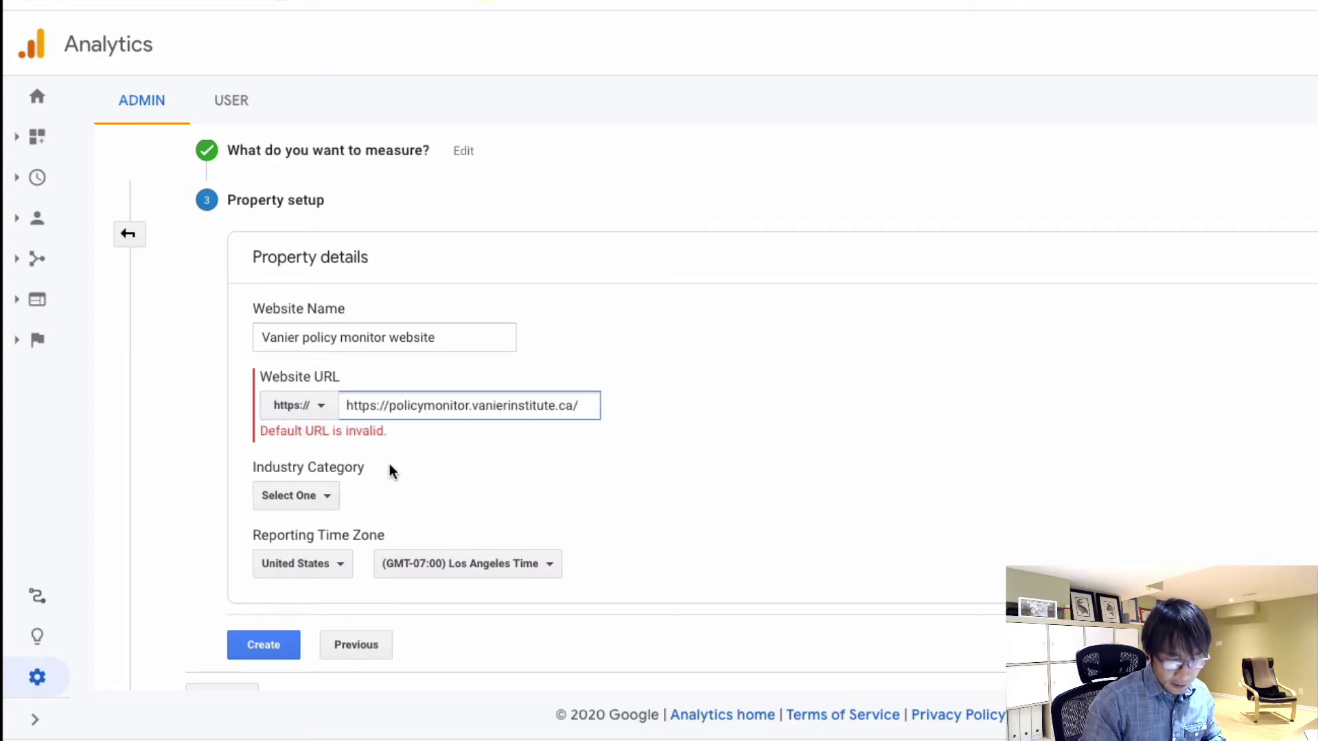
{"action": "left_click", "coordinate": [389, 405]}
{"action": "key", "text": "BackSpace"}
{"action": "key", "text": "BackSpace"}
{"action": "key", "text": "BackSpace"}
{"action": "key", "text": "BackSpace"}
{"action": "key", "text": "BackSpace"}
{"action": "key", "text": "BackSpace"}
{"action": "key", "text": "BackSpace"}
{"action": "key", "text": "BackSpace"}
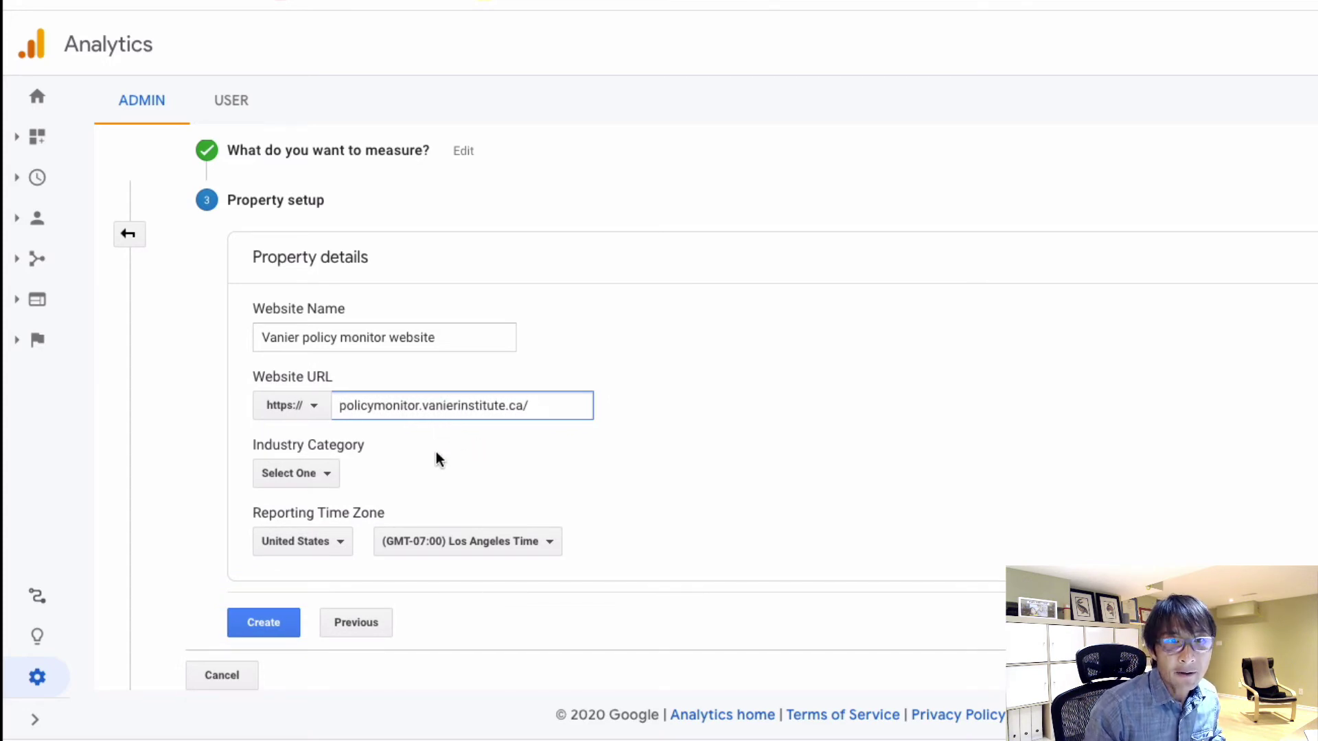
Set the industry category to Other.
{"action": "left_click", "coordinate": [329, 474]}
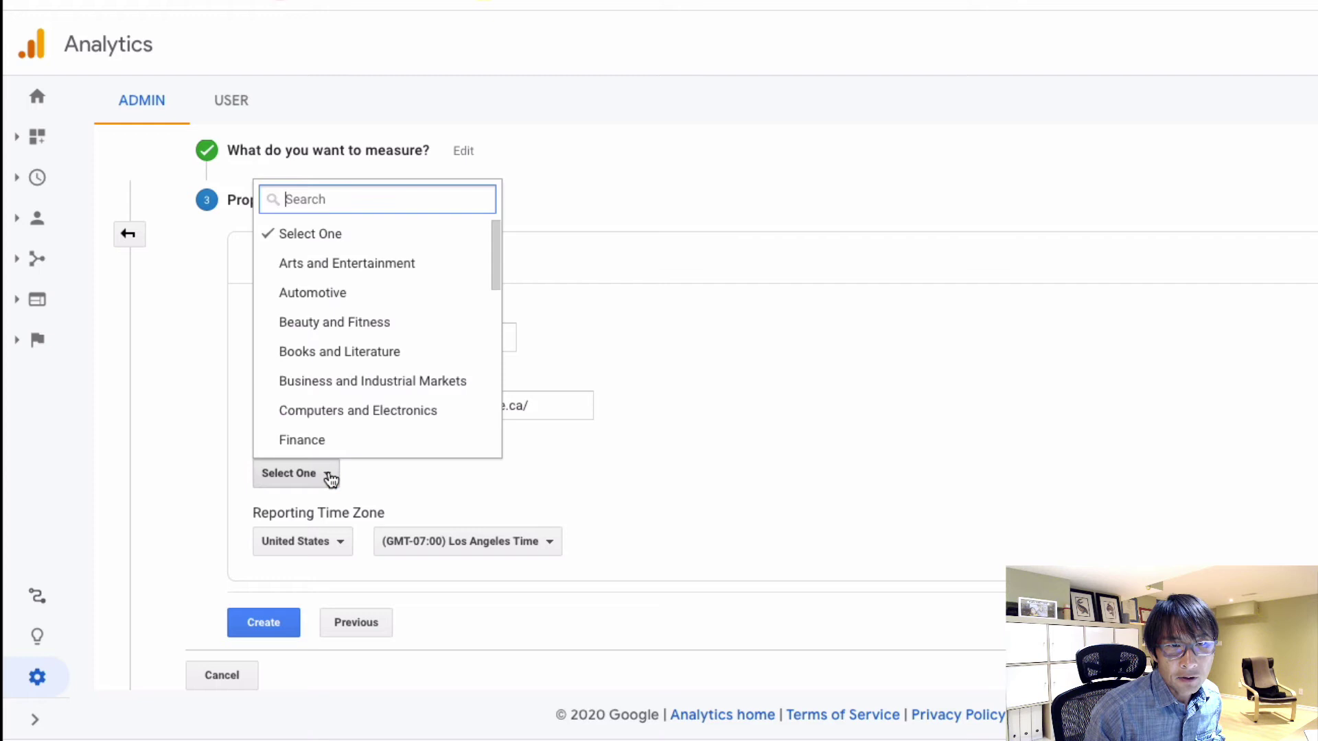
{"action": "scroll", "coordinate": [402, 323], "scroll_direction": "down", "scroll_amount": 3}
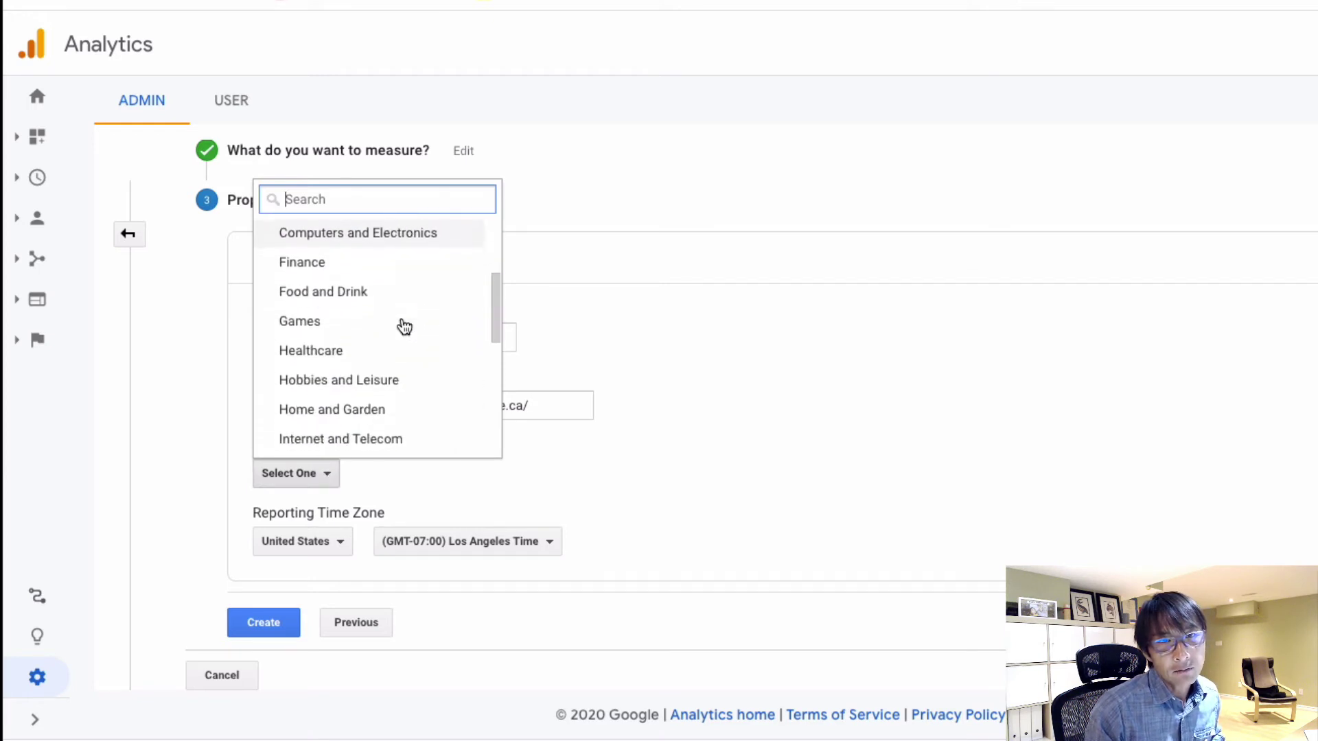
{"action": "scroll", "coordinate": [404, 326], "scroll_direction": "down", "scroll_amount": 5}
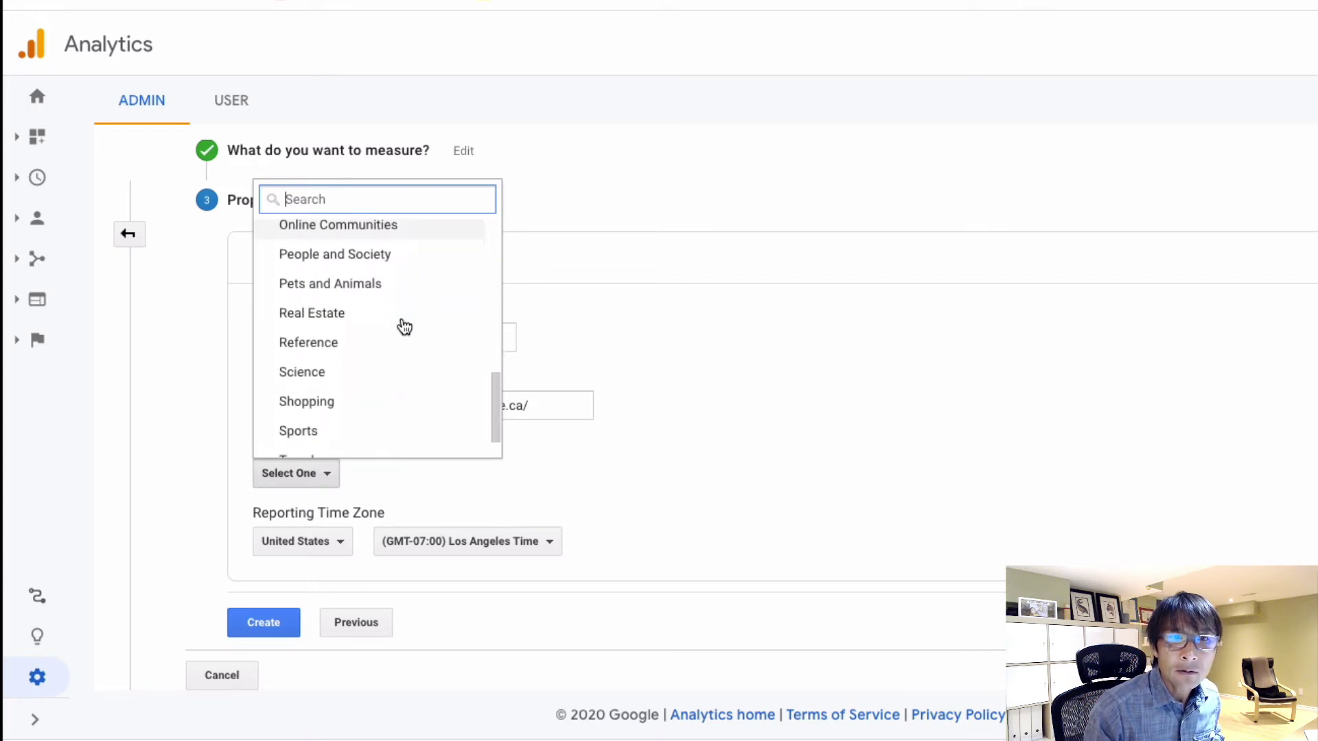
{"action": "scroll", "coordinate": [402, 323], "scroll_direction": "down", "scroll_amount": 2}
{"action": "scroll", "coordinate": [401, 323], "scroll_direction": "up", "scroll_amount": 1}
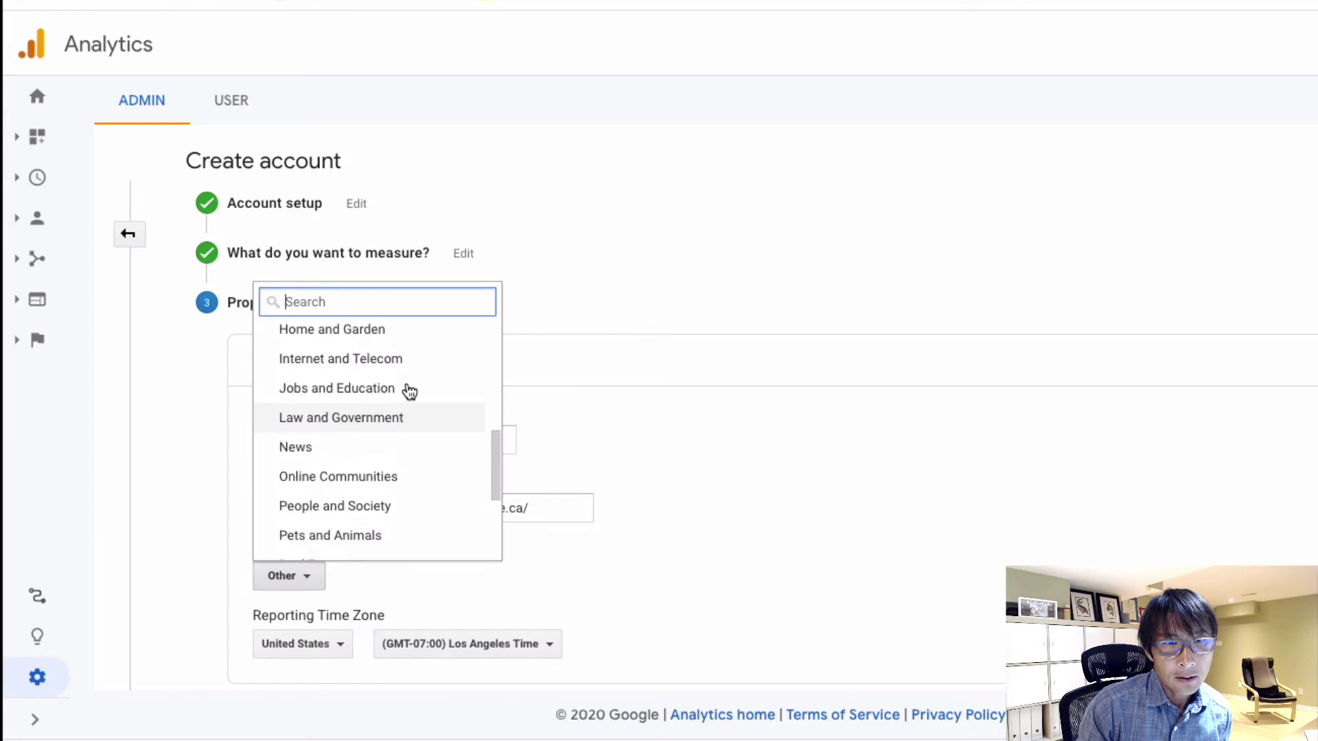
{"action": "scroll", "coordinate": [409, 389], "scroll_direction": "down", "scroll_amount": 2}
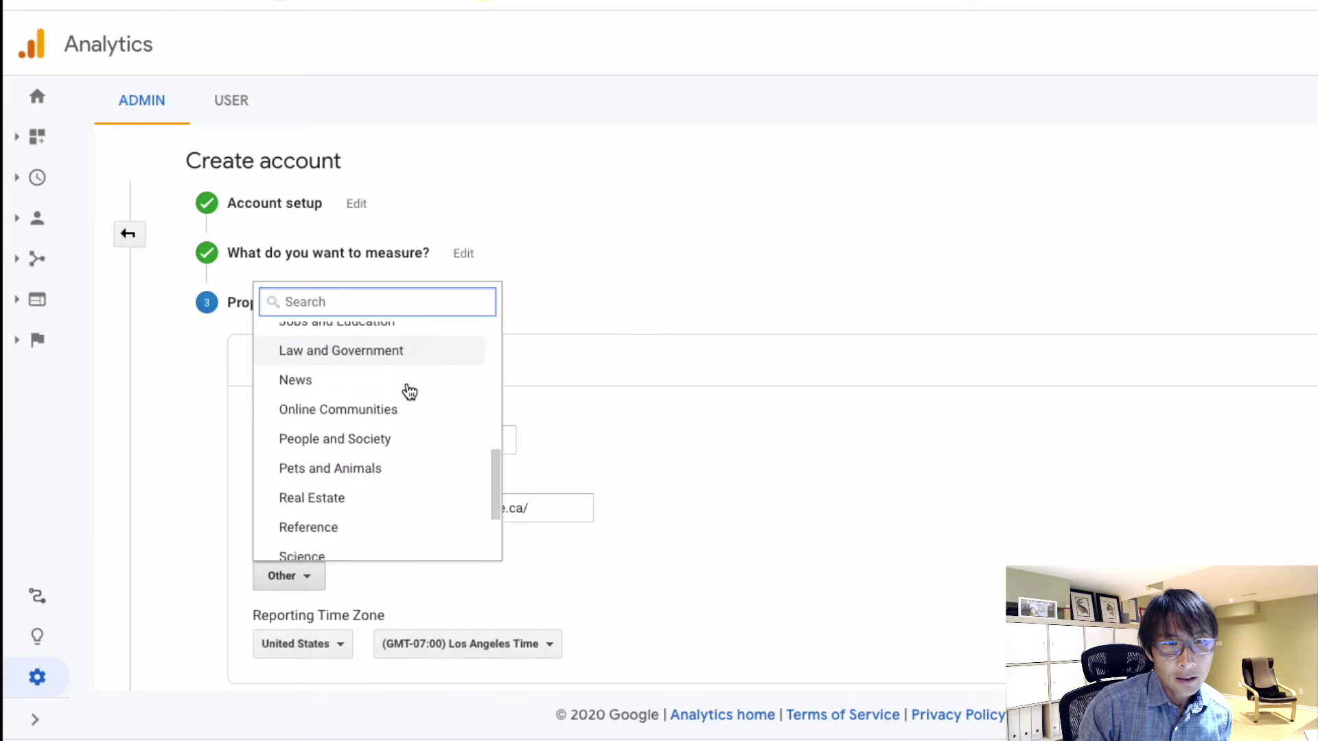
{"action": "scroll", "coordinate": [409, 390], "scroll_direction": "down", "scroll_amount": 2}
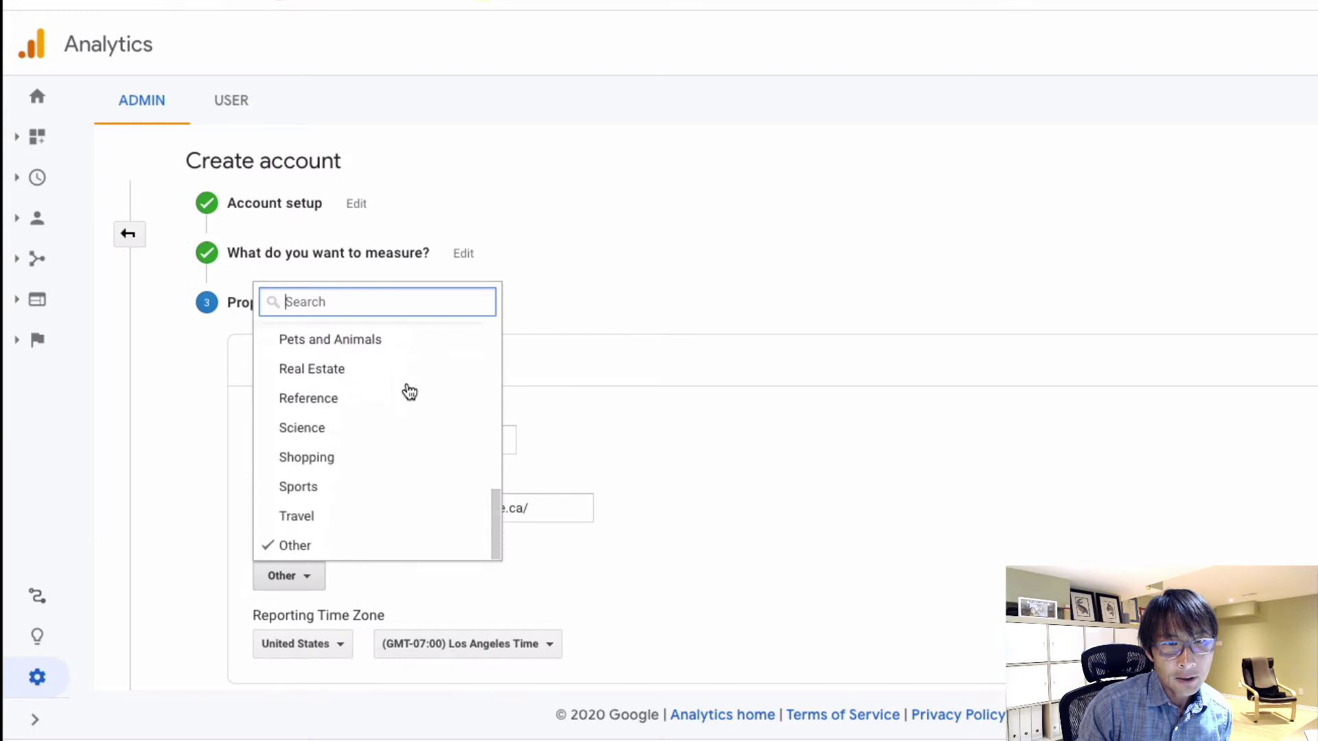
{"action": "left_click", "coordinate": [324, 554]}
Set the reporting time zone to Canada, (GMT-04:00) Toronto Time, and create the property.
{"action": "scroll", "coordinate": [495, 534], "scroll_direction": "down", "scroll_amount": 2}
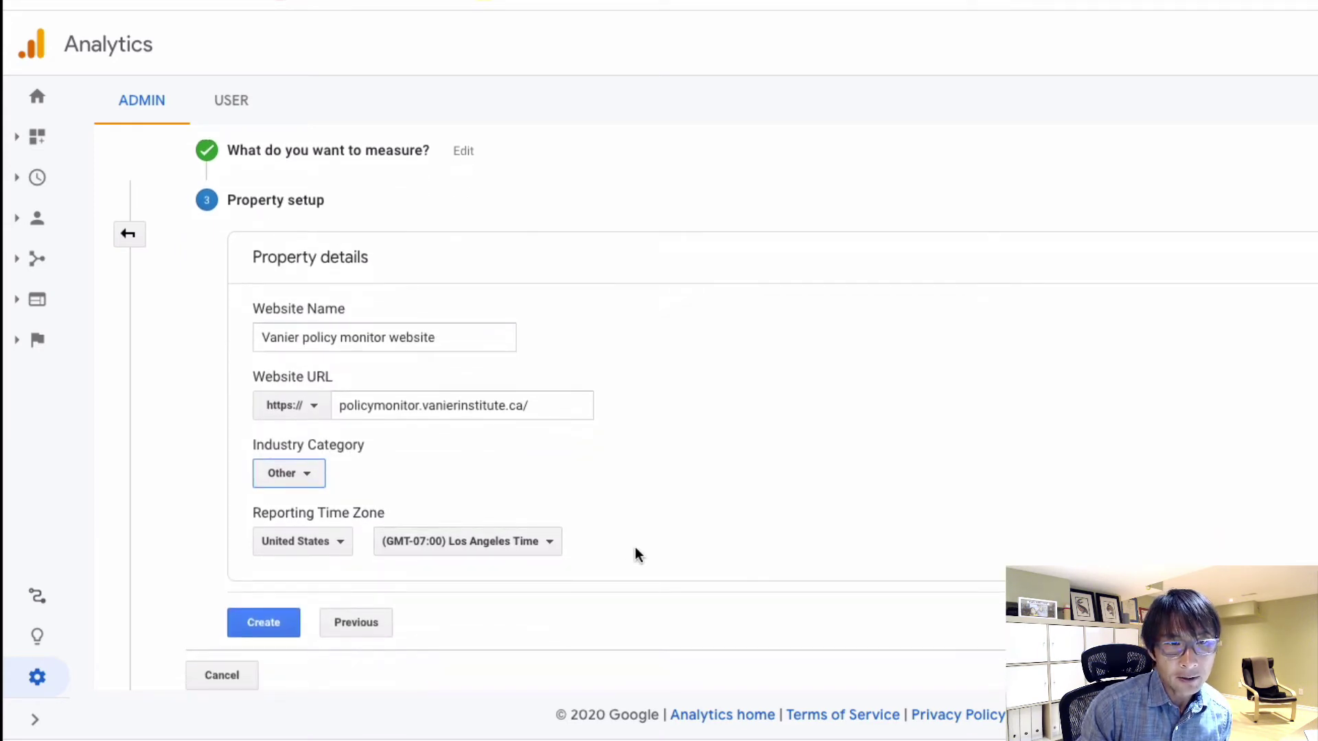
{"action": "left_click", "coordinate": [335, 549]}
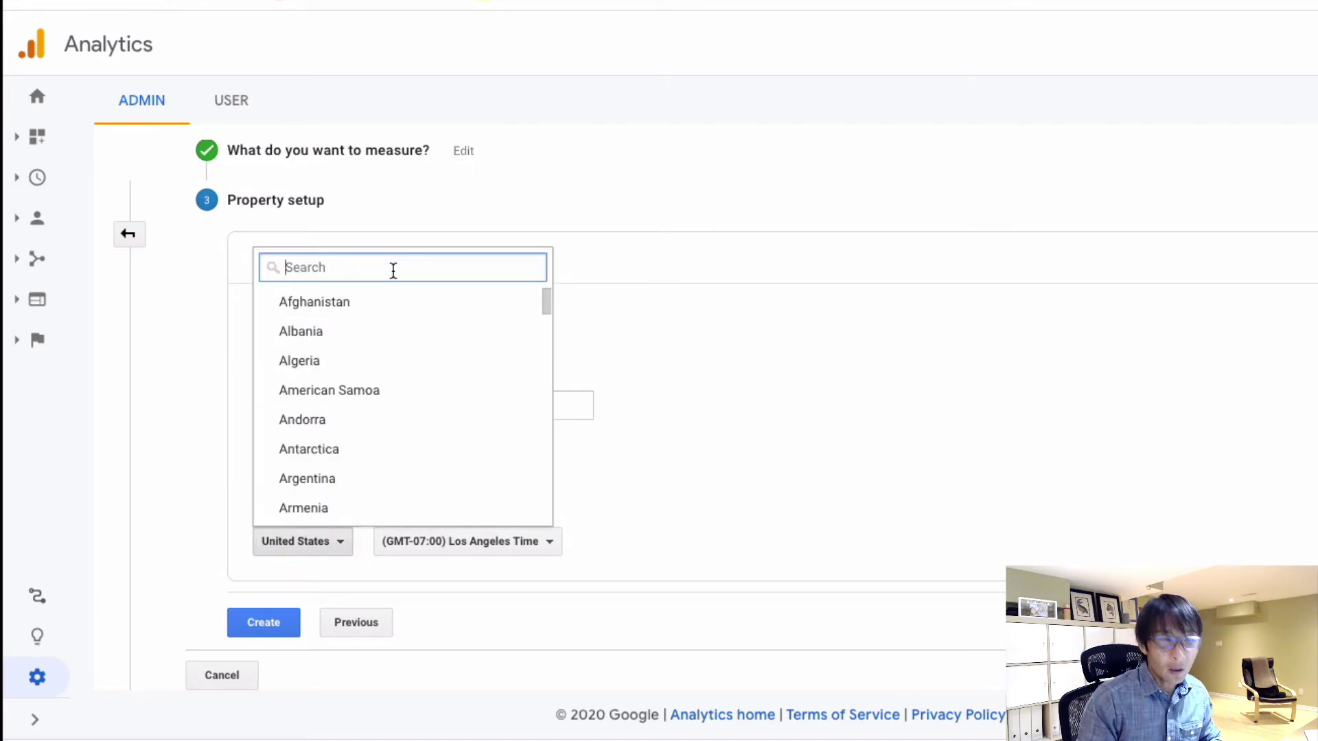
{"action": "type", "text": "cana"}
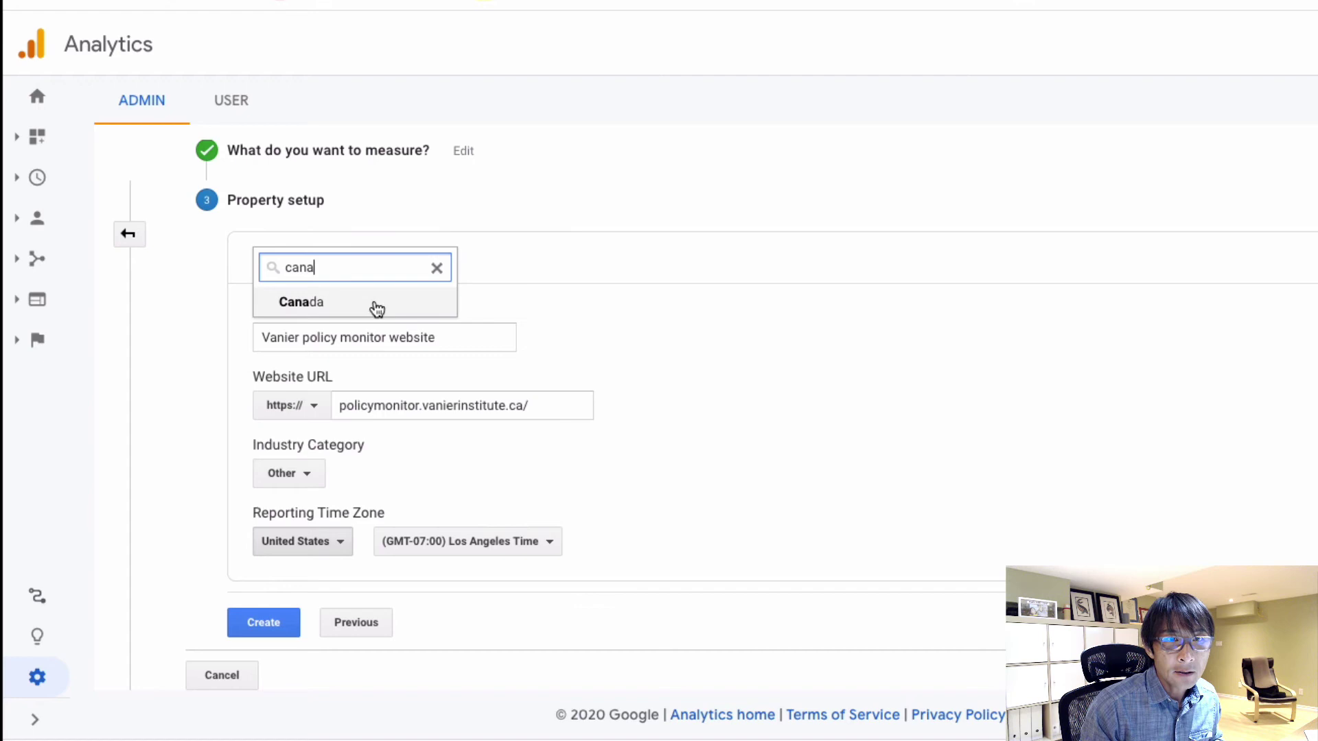
{"action": "left_click", "coordinate": [377, 304]}
{"action": "left_click", "coordinate": [514, 545]}
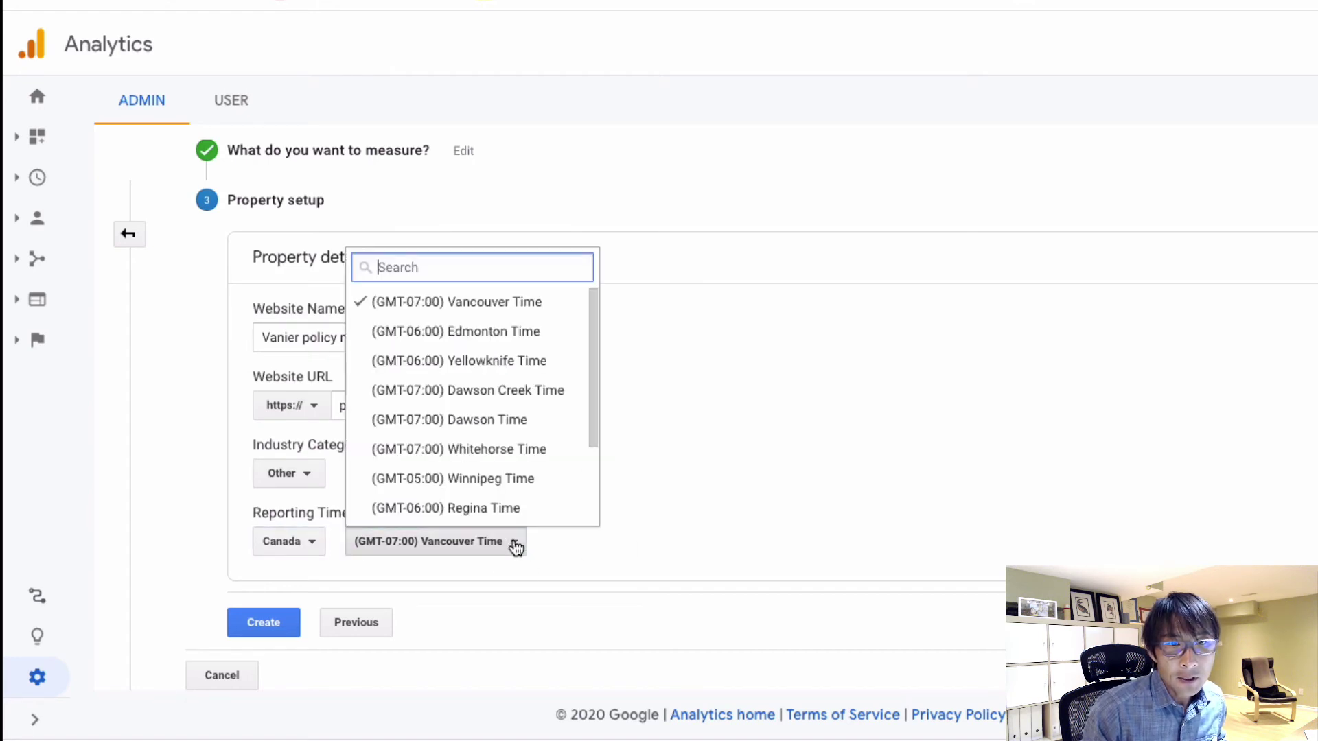
{"action": "scroll", "coordinate": [523, 448], "scroll_direction": "down", "scroll_amount": 1}
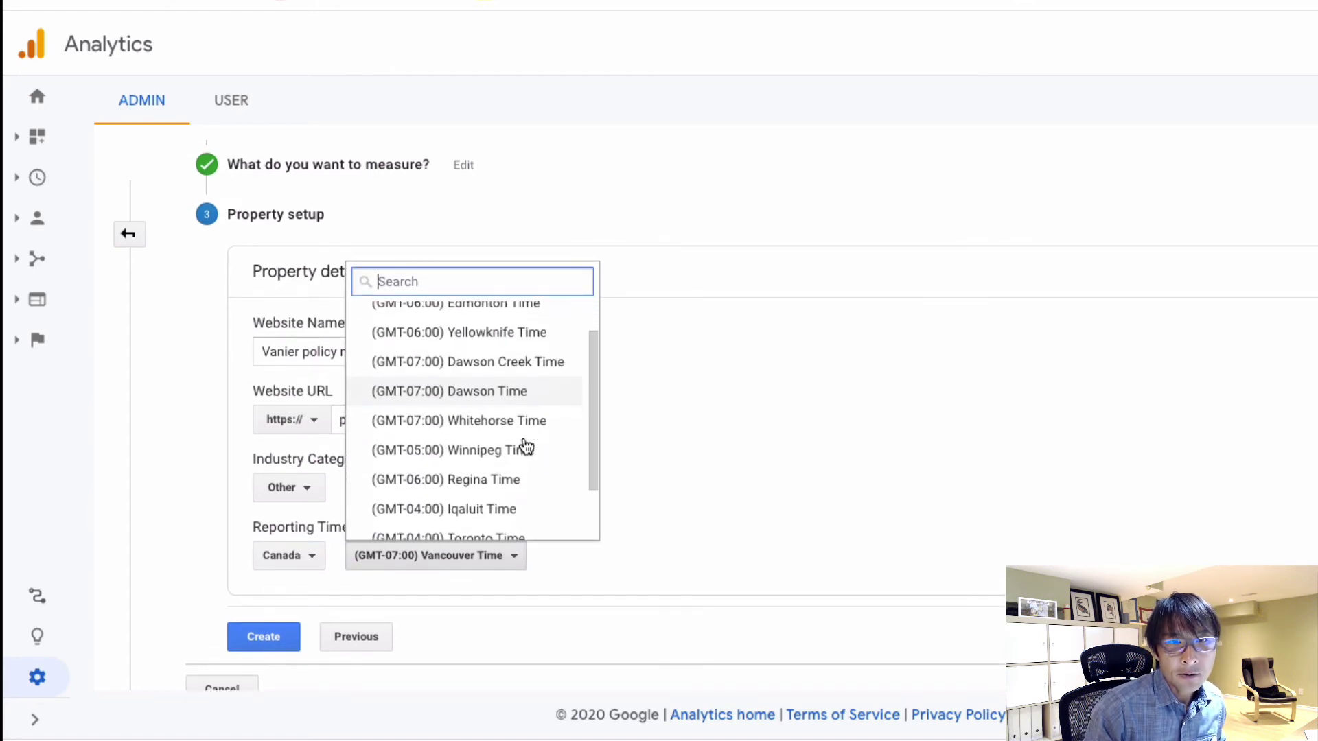
{"action": "scroll", "coordinate": [524, 448], "scroll_direction": "down", "scroll_amount": 3}
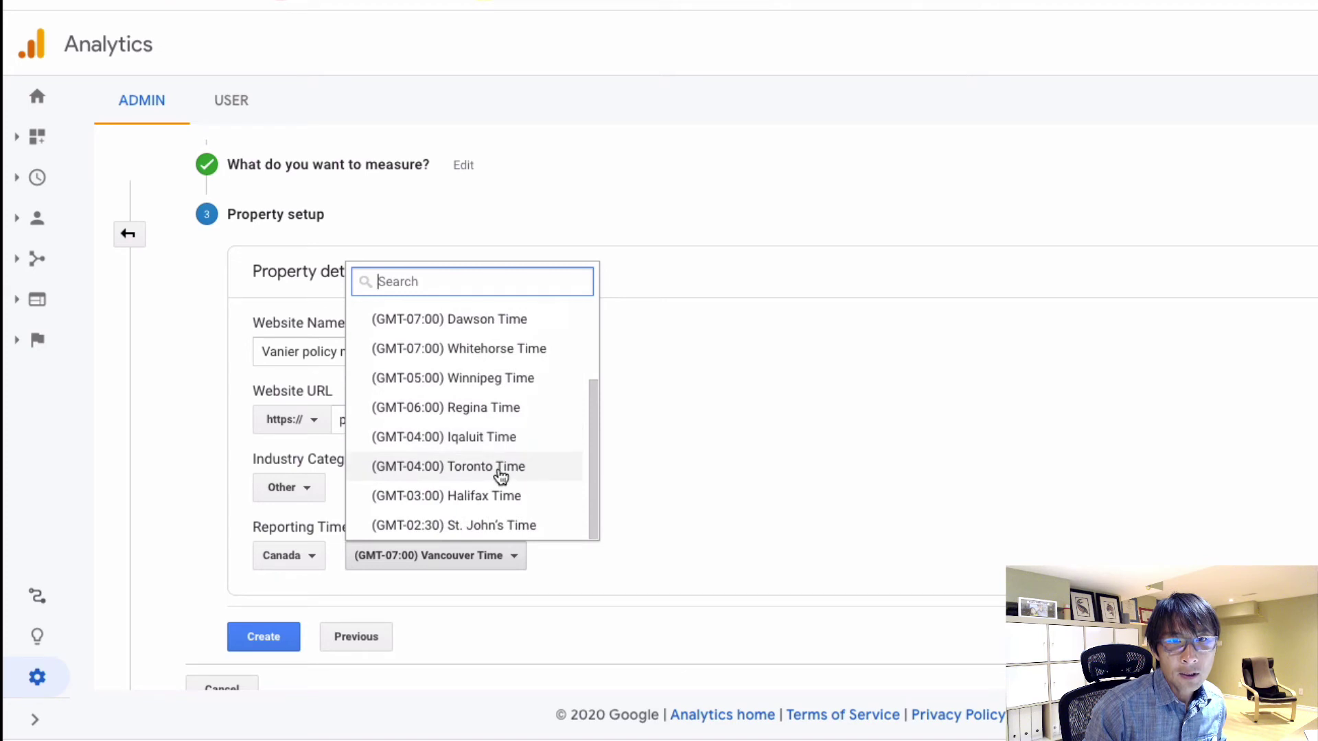
{"action": "left_click", "coordinate": [500, 469]}
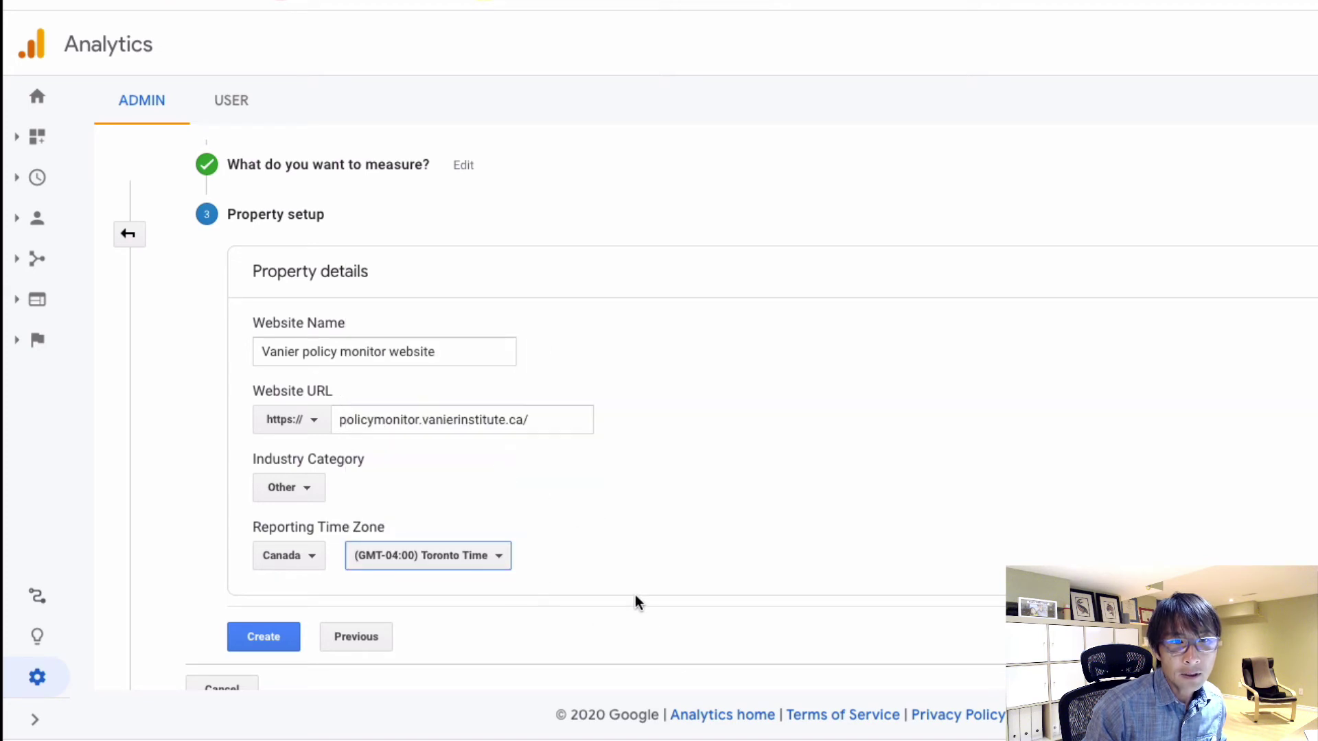
{"action": "scroll", "coordinate": [628, 596], "scroll_direction": "down", "scroll_amount": 1}
{"action": "left_click", "coordinate": [262, 623]}
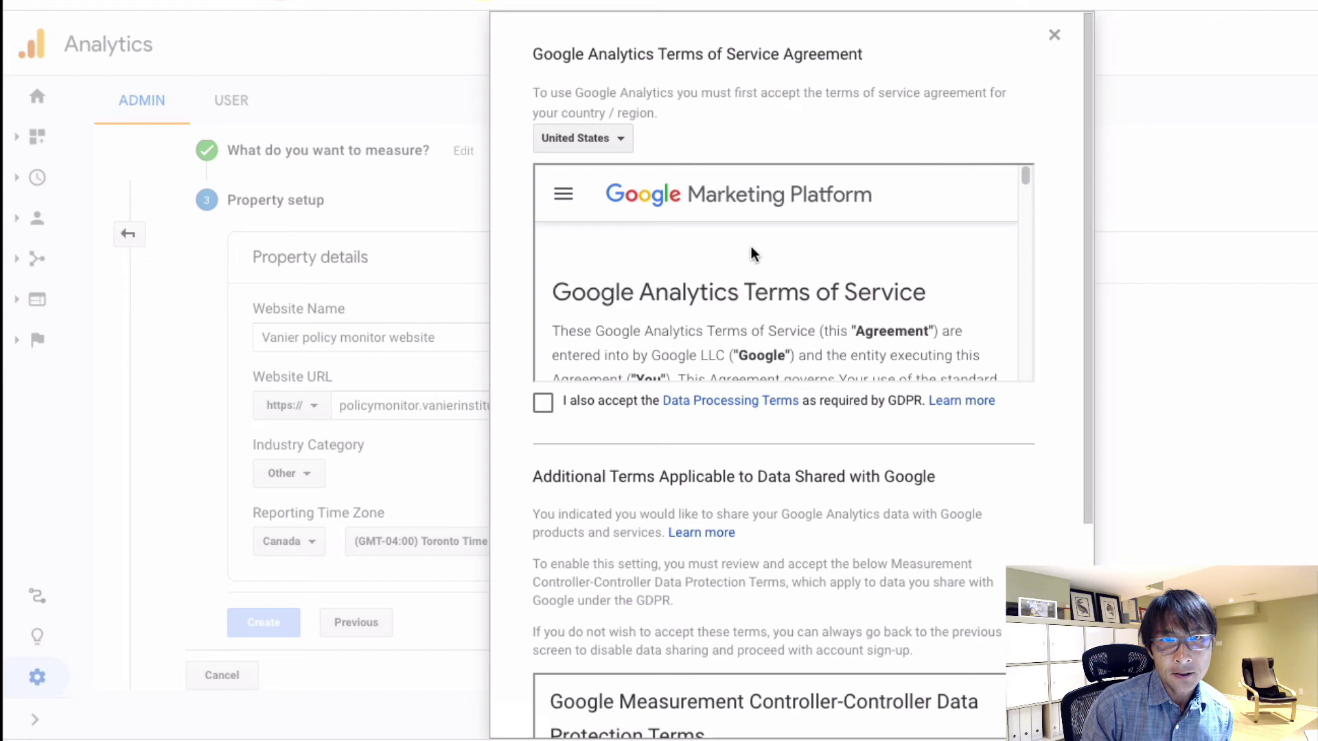
Tick the Data Processing Terms and Controller-Controller Data Protection Terms, then accept all terms.
{"action": "scroll", "coordinate": [762, 261], "scroll_direction": "down", "scroll_amount": 1}
{"action": "scroll", "coordinate": [762, 261], "scroll_direction": "down", "scroll_amount": 10}
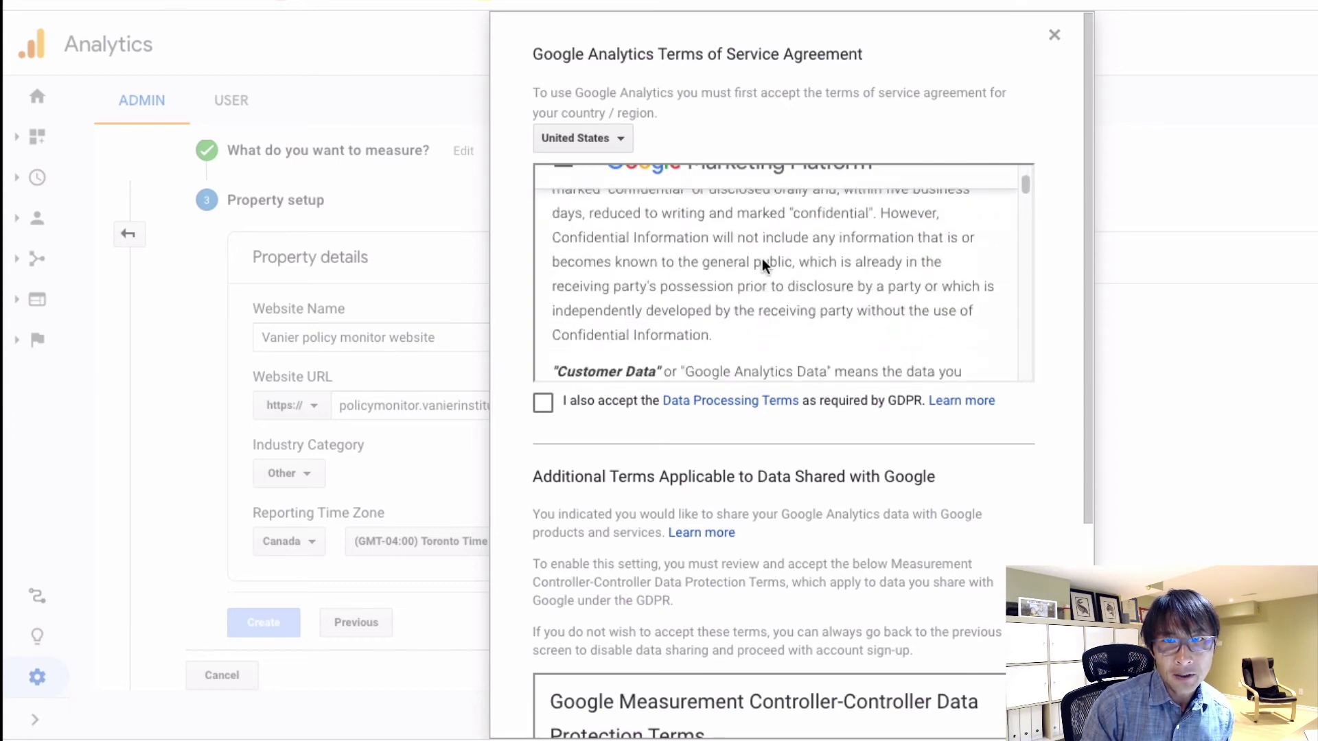
{"action": "left_click", "coordinate": [542, 402]}
{"action": "scroll", "coordinate": [1018, 525], "scroll_direction": "down", "scroll_amount": 5}
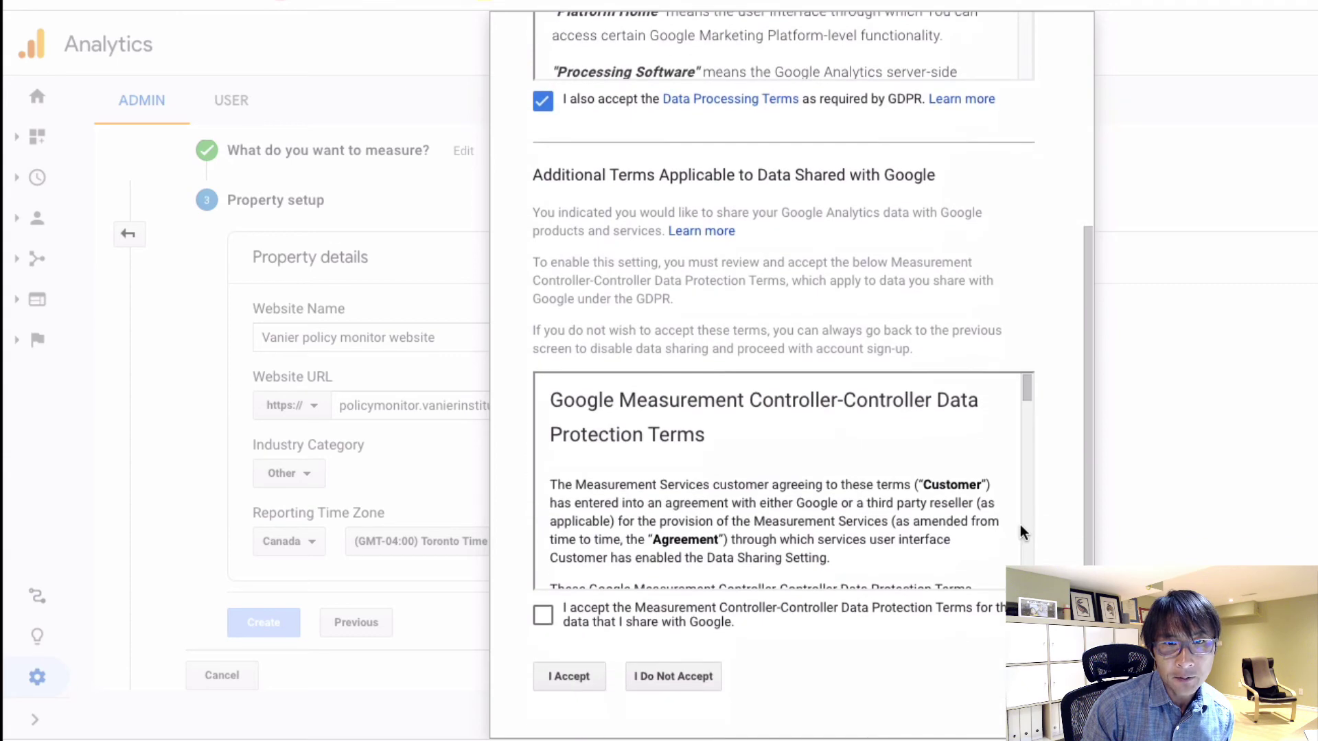
{"action": "scroll", "coordinate": [823, 516], "scroll_direction": "down", "scroll_amount": 4}
{"action": "scroll", "coordinate": [823, 516], "scroll_direction": "down", "scroll_amount": 4}
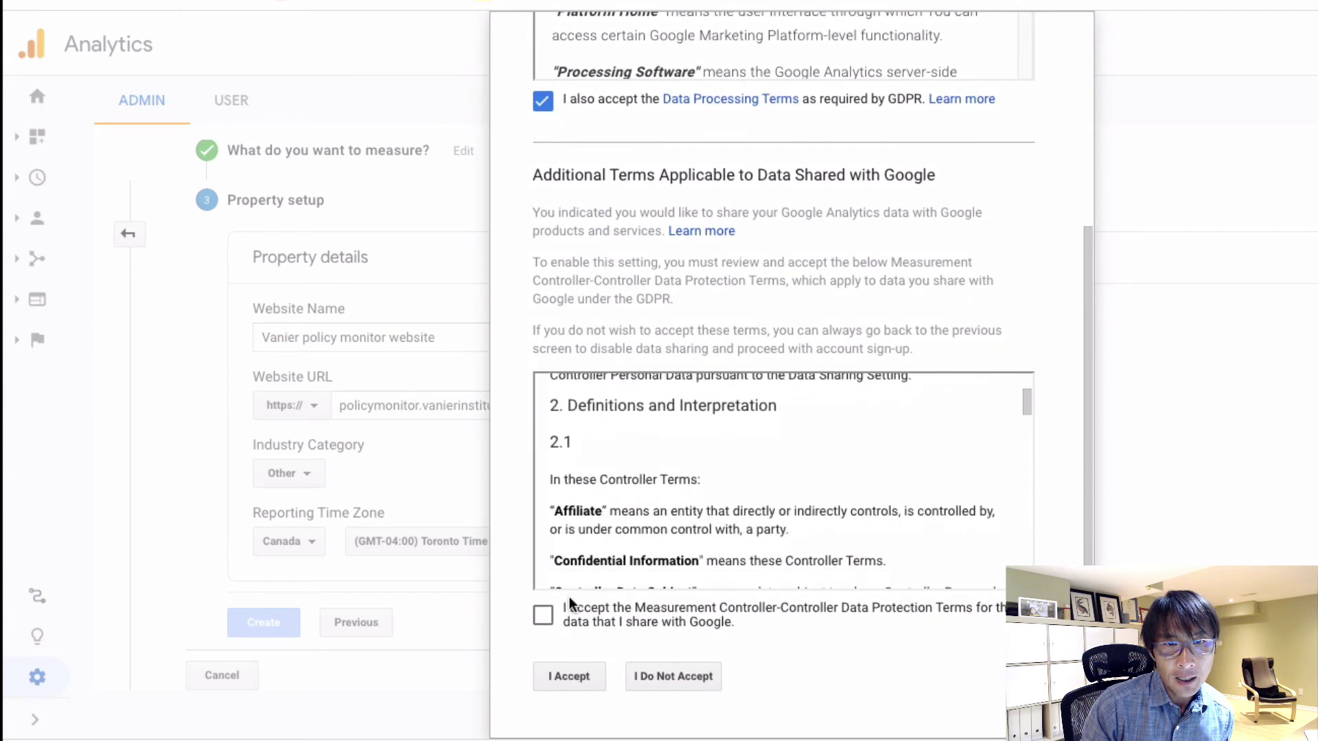
{"action": "left_click", "coordinate": [549, 616]}
{"action": "left_click", "coordinate": [569, 676]}
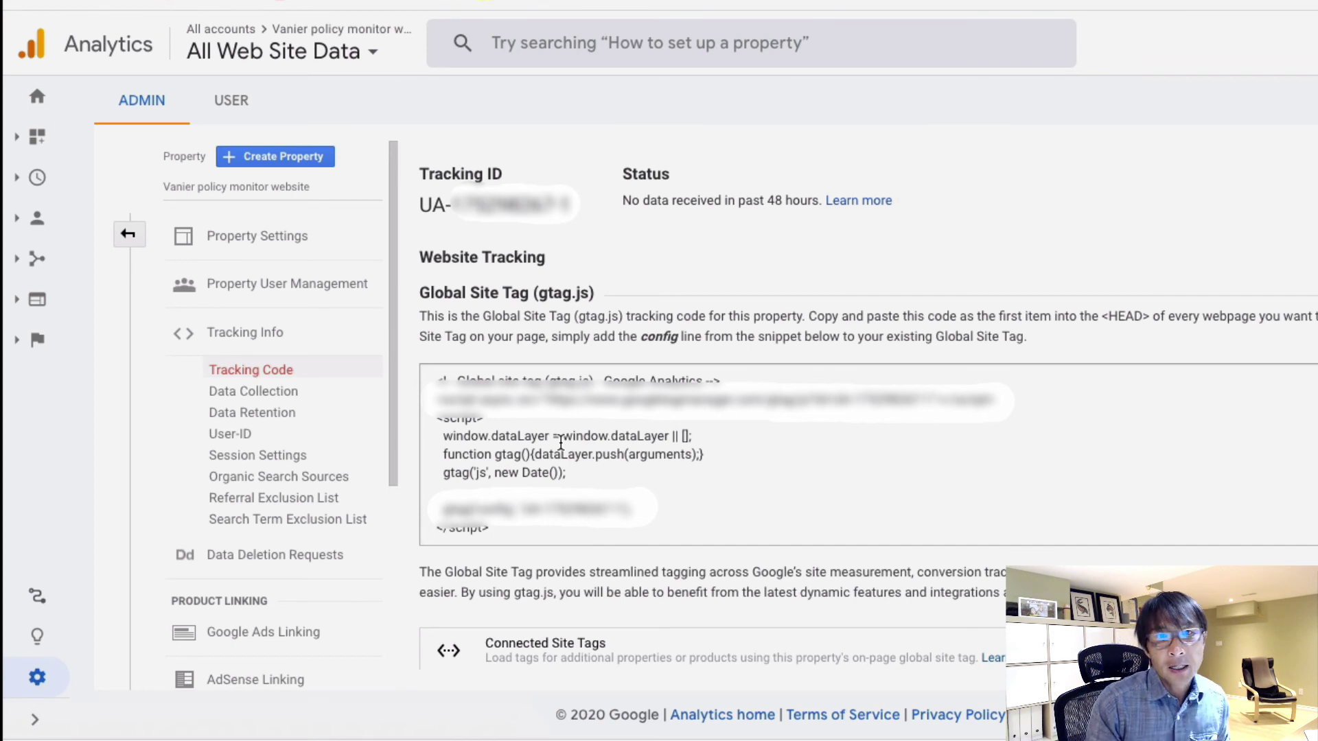
Select the entire Global Site Tag (gtag.js) code snippet.
{"action": "left_click_drag", "start_coordinate": [440, 379], "coordinate": [622, 504]}
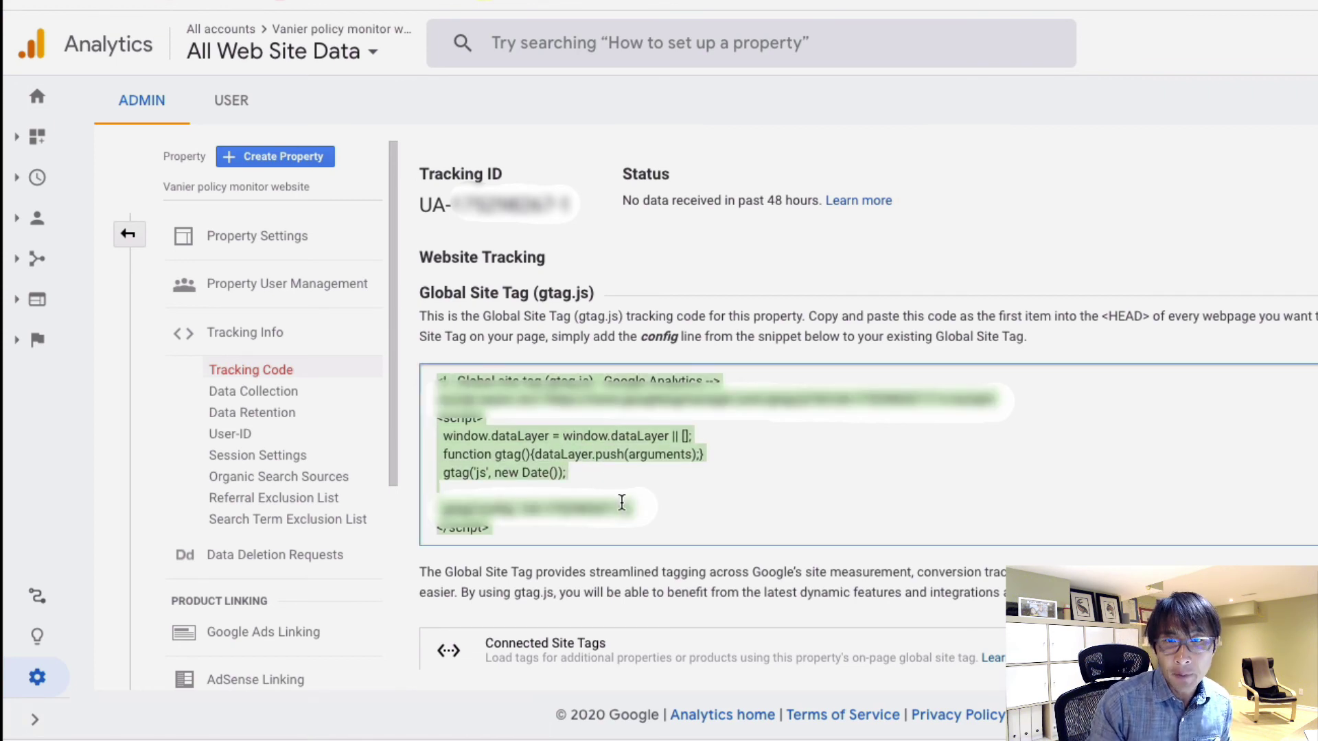